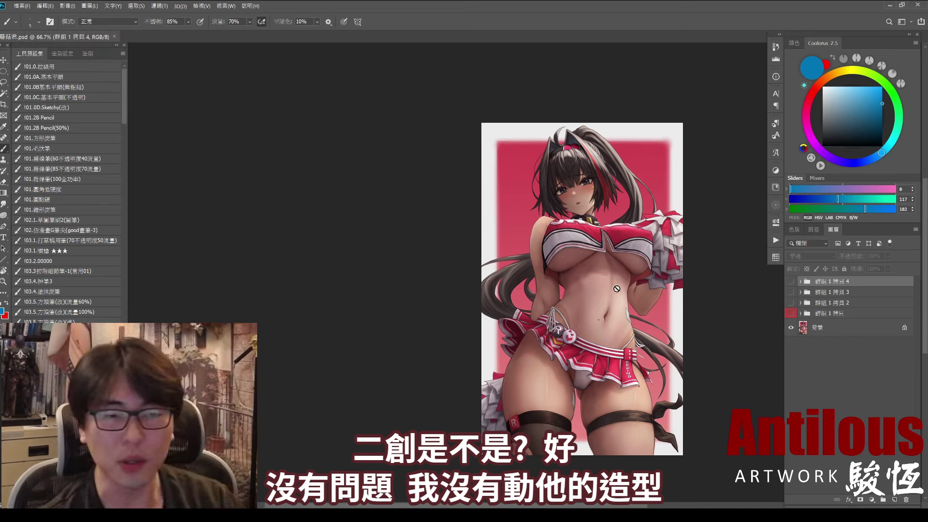
Select group 群組 1 拷貝, then sketch and clear marker circles around the pink background and figure
{"action": "left_click", "coordinate": [833, 315]}
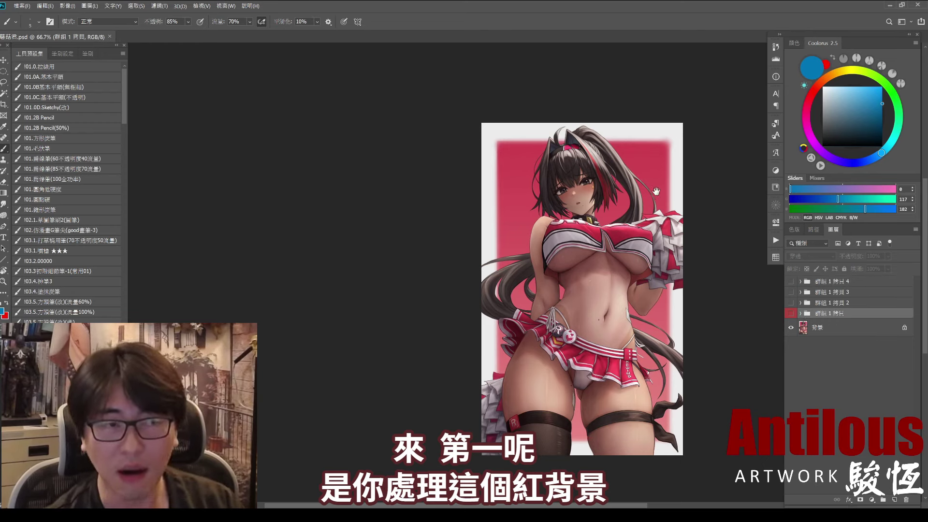
{"action": "left_click_drag", "start_coordinate": [656, 194], "coordinate": [647, 208]}
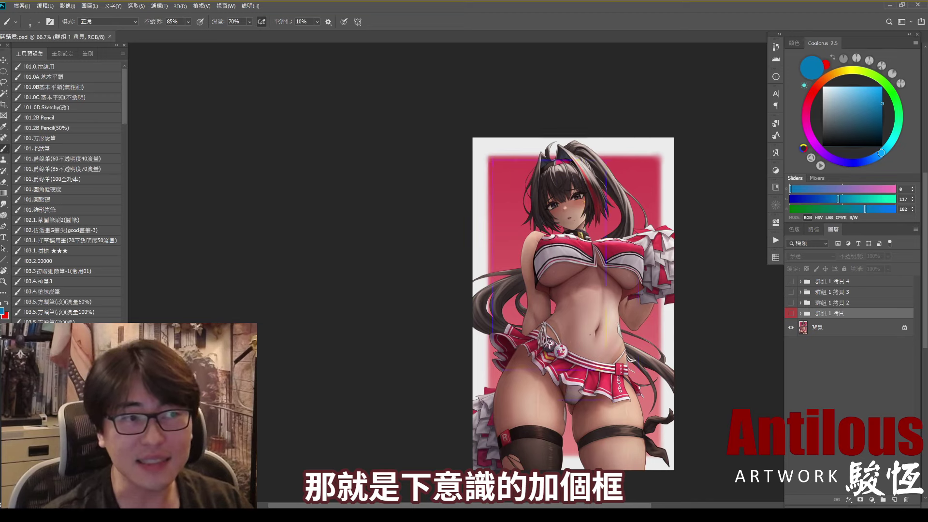
{"action": "left_click_drag", "start_coordinate": [493, 161], "coordinate": [657, 455]}
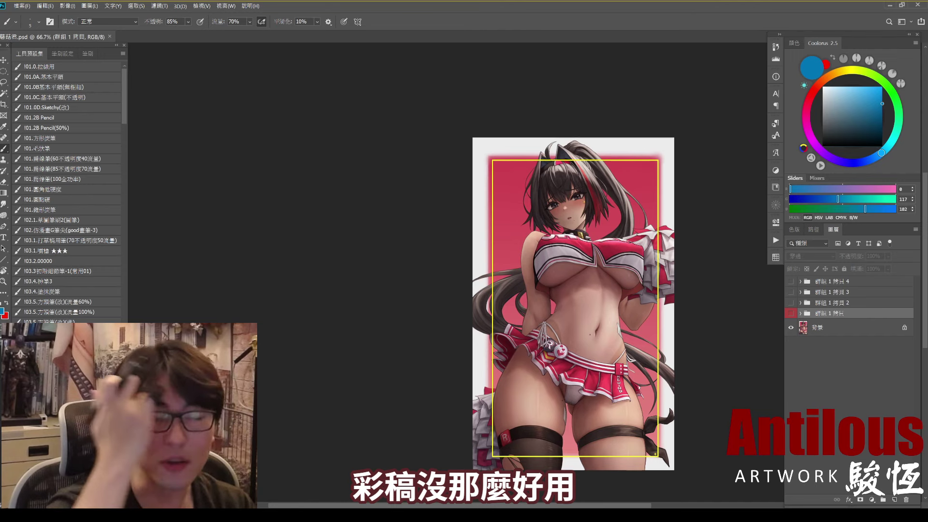
{"action": "left_click_drag", "start_coordinate": [561, 371], "coordinate": [578, 354]}
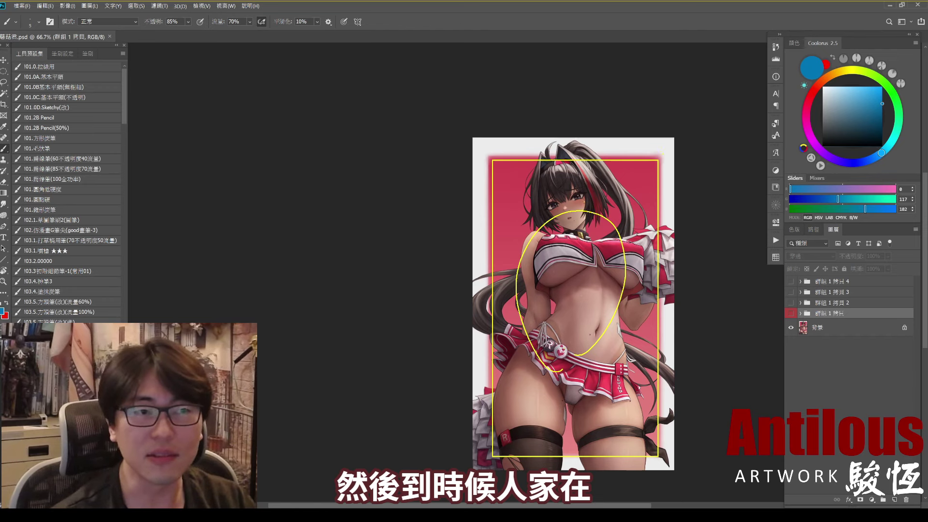
{"action": "key", "text": "ctrl+z"}
{"action": "mouse_move", "coordinate": [650, 203]}
{"action": "left_mouse_down"}
{"action": "mouse_move", "coordinate": [681, 144]}
{"action": "mouse_move", "coordinate": [651, 196]}
{"action": "left_mouse_up"}
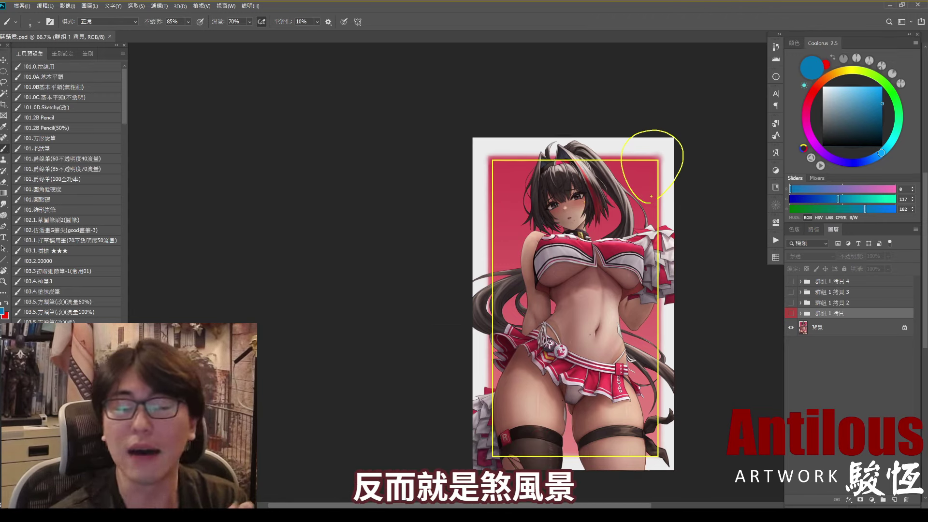
{"action": "key", "text": "Escape"}
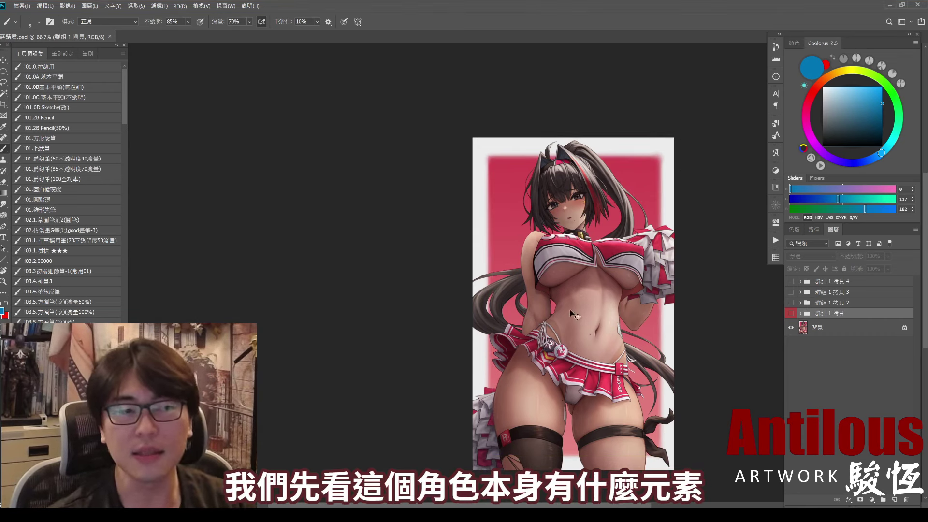
{"action": "left_click_drag", "start_coordinate": [500, 475], "coordinate": [598, 482]}
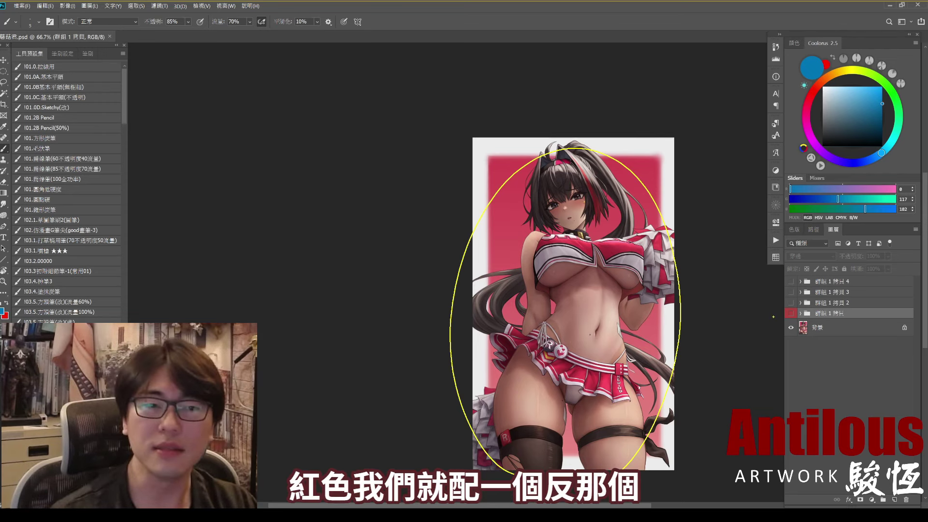
{"action": "key", "text": "Escape"}
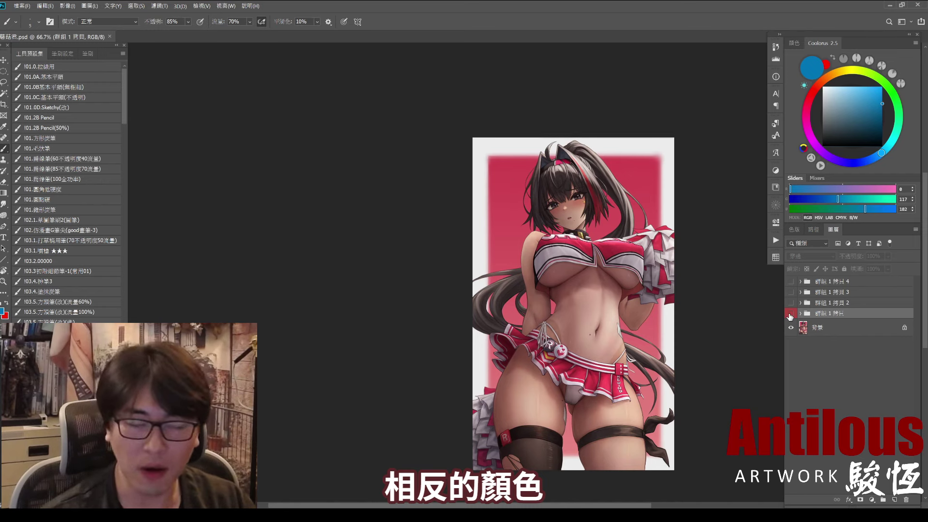
Toggle the 群組 1 拷貝 paintover to compare, leaving the blue-background version showing
{"action": "left_click", "coordinate": [791, 315]}
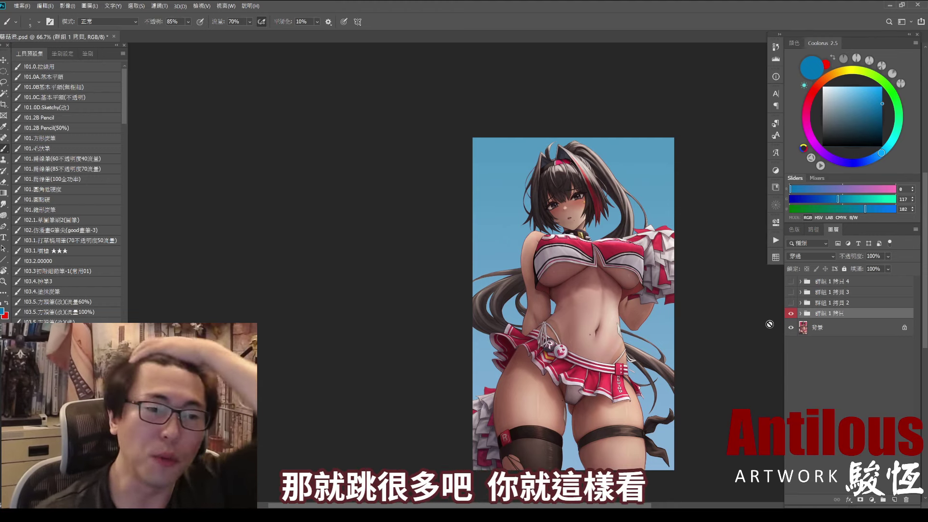
{"action": "left_click", "coordinate": [792, 314]}
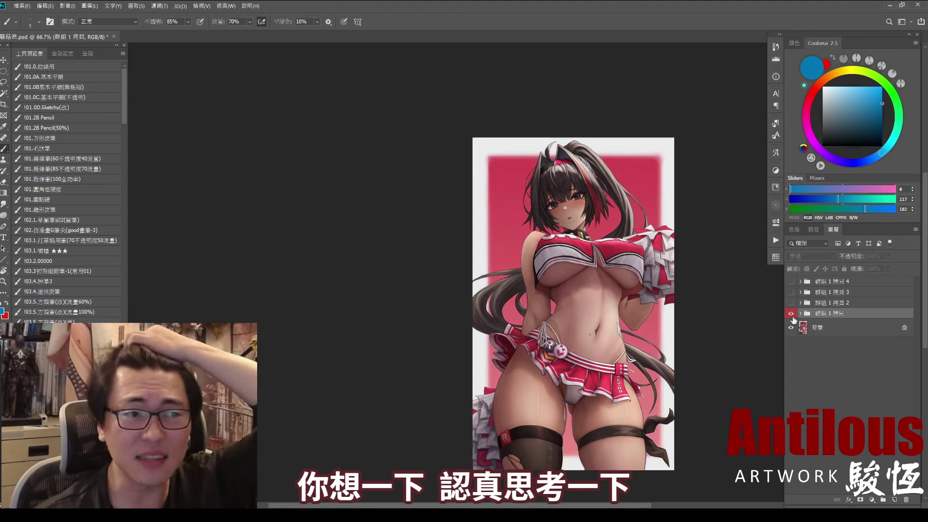
{"action": "left_click", "coordinate": [791, 315]}
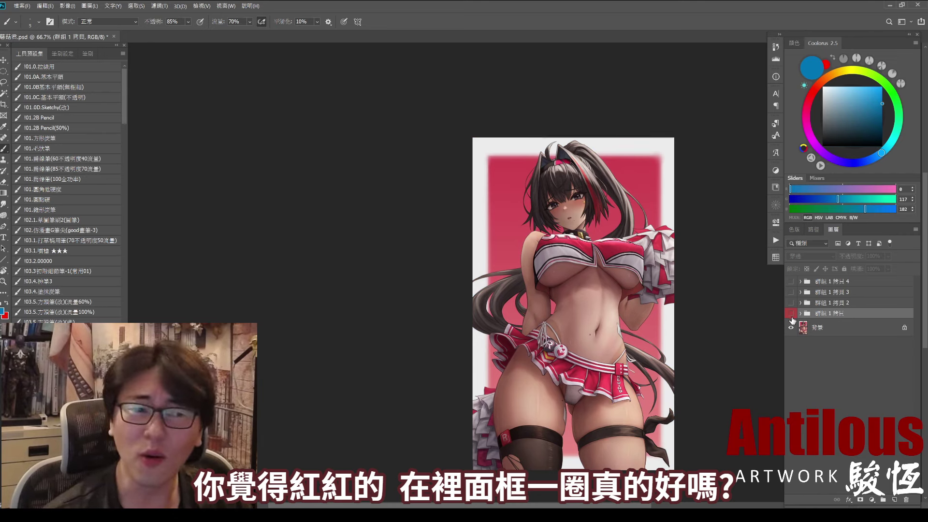
{"action": "left_click", "coordinate": [791, 315]}
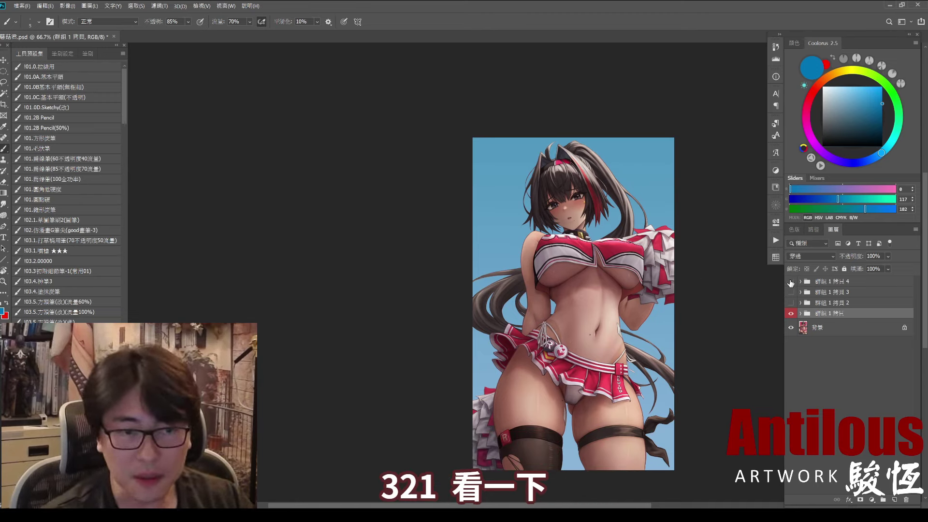
Briefly show the 群組 1 拷貝 4 effects group, inspect the waist and thighs, then hide it
{"action": "left_click", "coordinate": [791, 282]}
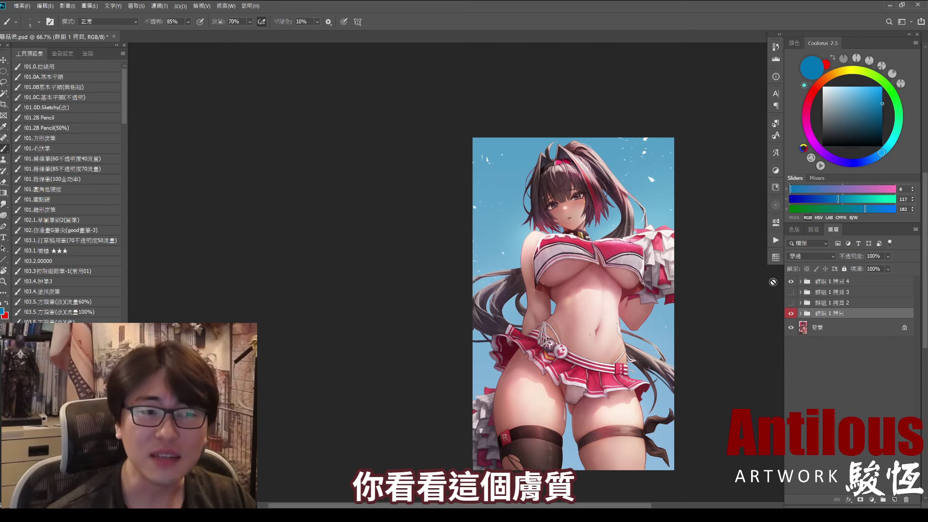
{"action": "scroll", "coordinate": [577, 317], "scroll_direction": "up", "scroll_amount": 3}
{"action": "left_click_drag", "start_coordinate": [639, 353], "coordinate": [622, 275]}
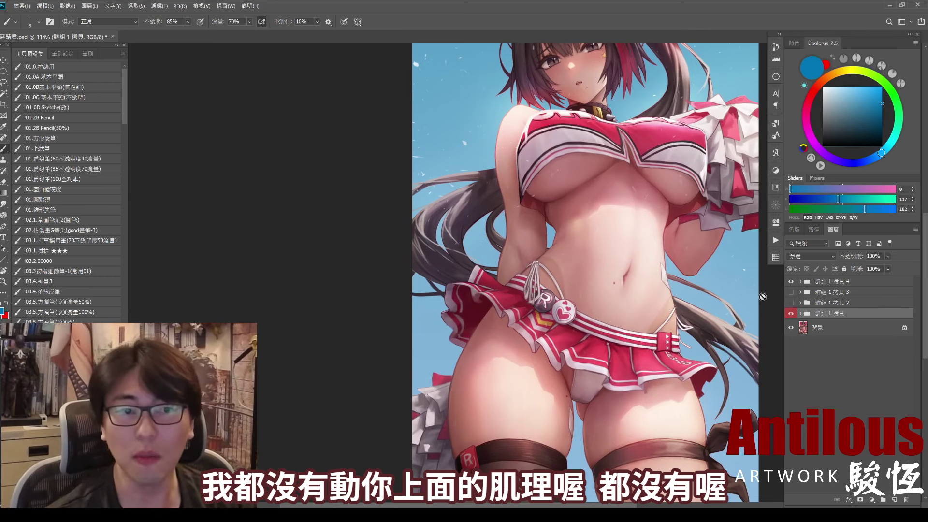
{"action": "scroll", "coordinate": [759, 290], "scroll_direction": "down", "scroll_amount": 3}
{"action": "left_click", "coordinate": [791, 278]}
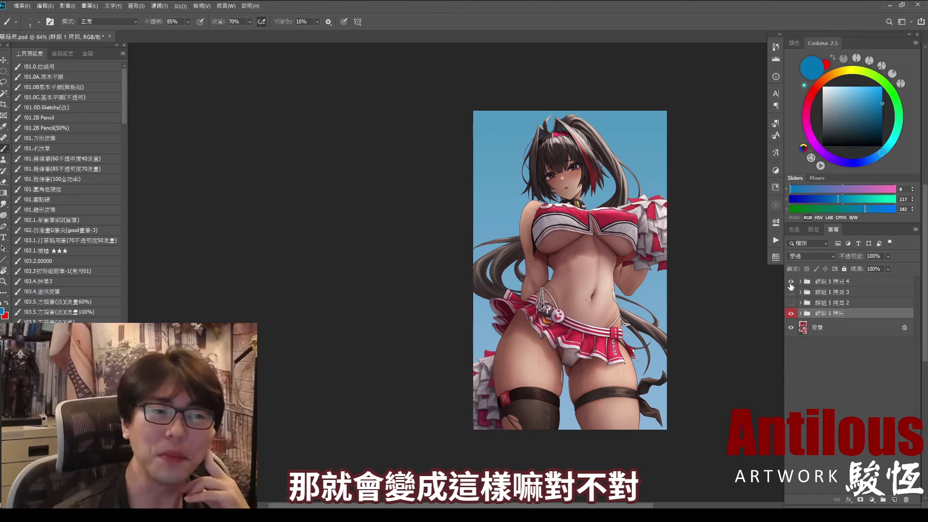
Toggle 群組 1 拷貝 4 on and off to compare the lighting, ending with the effects hidden
{"action": "left_click", "coordinate": [791, 281]}
{"action": "left_click", "coordinate": [790, 283]}
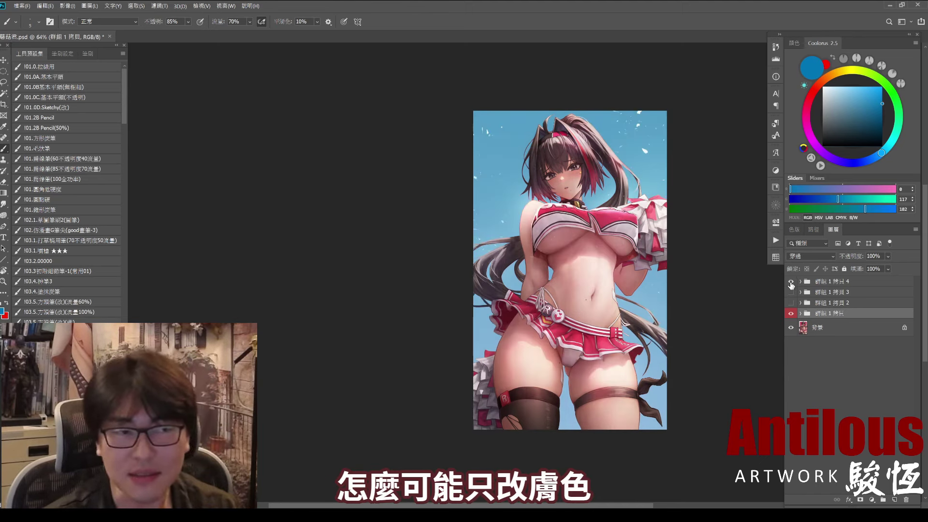
{"action": "left_click", "coordinate": [791, 283]}
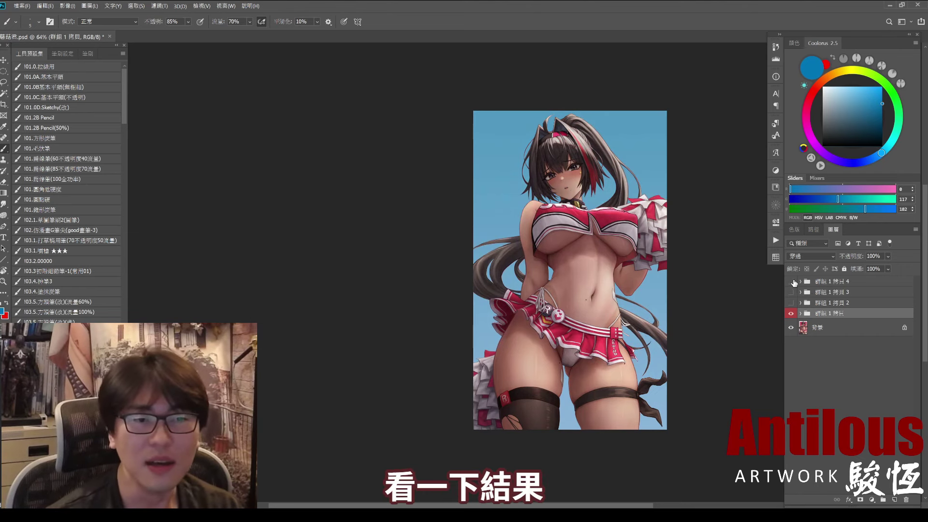
{"action": "left_click", "coordinate": [791, 282]}
{"action": "left_click", "coordinate": [791, 285]}
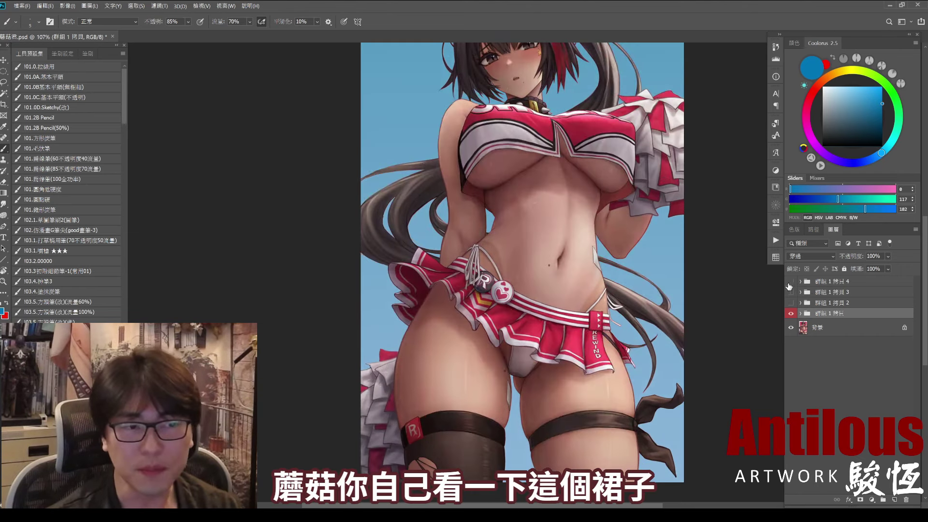
Sketch and clear marker annotations on the flared skirt and hips, then show 群組 1 拷貝 4 again
{"action": "left_click_drag", "start_coordinate": [592, 385], "coordinate": [507, 409]}
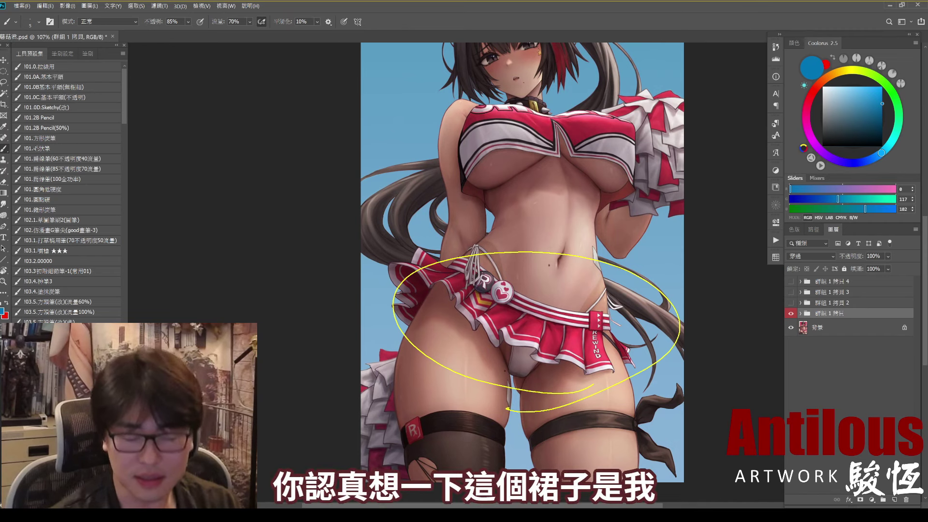
{"action": "key", "text": "e"}
{"action": "left_click_drag", "start_coordinate": [593, 415], "coordinate": [583, 395]}
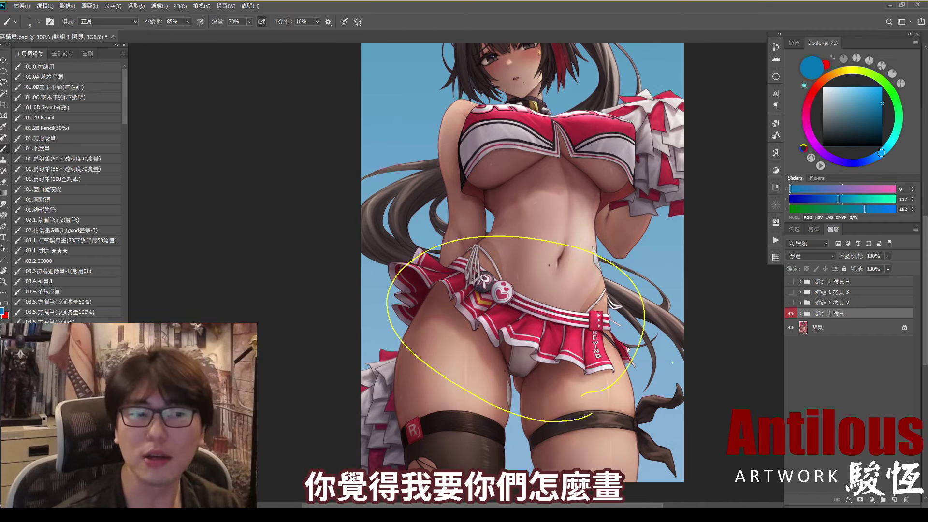
{"action": "key", "text": "e"}
{"action": "mouse_move", "coordinate": [574, 325]}
{"action": "left_mouse_down"}
{"action": "mouse_move", "coordinate": [567, 351]}
{"action": "mouse_move", "coordinate": [658, 316]}
{"action": "mouse_move", "coordinate": [575, 340]}
{"action": "left_mouse_up"}
{"action": "left_click_drag", "start_coordinate": [574, 289], "coordinate": [601, 366]}
{"action": "key", "text": "e"}
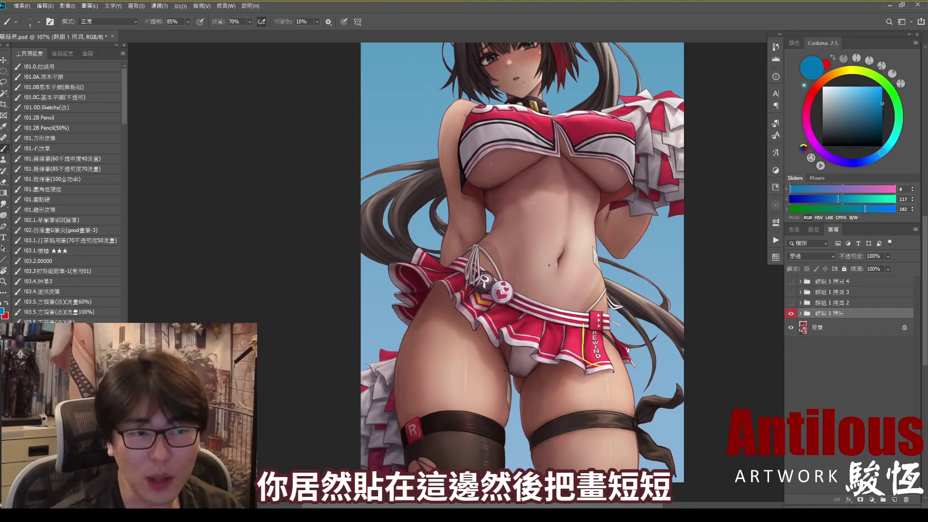
{"action": "key", "text": "ctrl+z"}
{"action": "left_click_drag", "start_coordinate": [573, 329], "coordinate": [590, 328]}
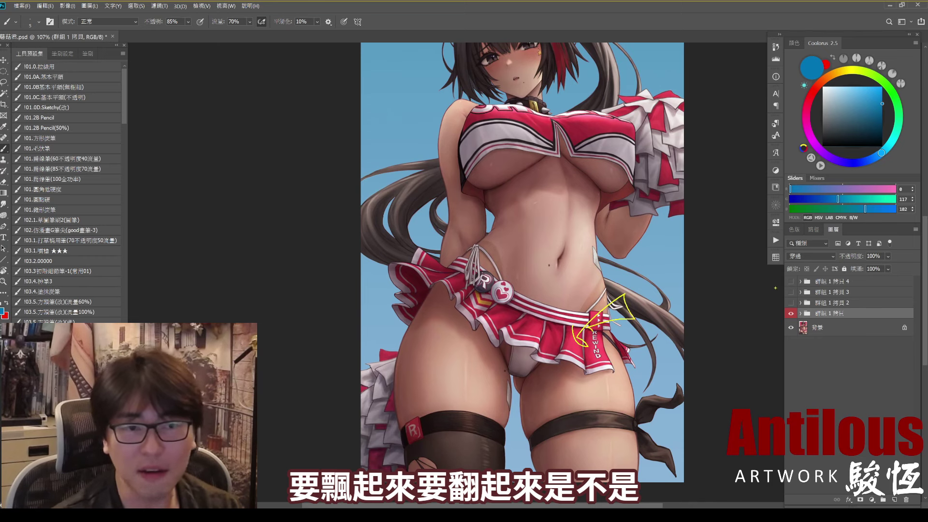
{"action": "key", "text": "ctrl+z"}
{"action": "left_click", "coordinate": [792, 281]}
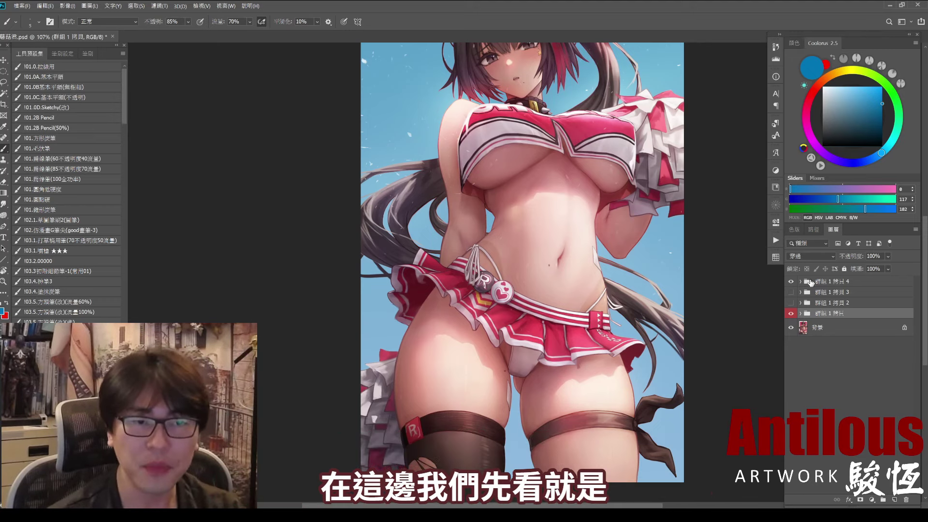
{"action": "left_click", "coordinate": [791, 282]}
{"action": "left_click_drag", "start_coordinate": [697, 335], "coordinate": [709, 356]}
{"action": "left_click", "coordinate": [710, 356], "text": "alt"}
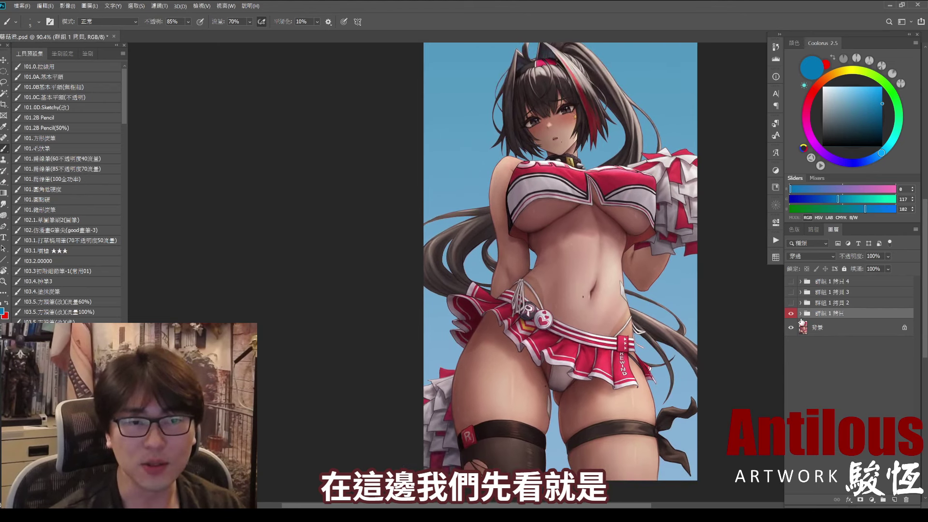
{"action": "left_click", "coordinate": [822, 303]}
{"action": "left_click", "coordinate": [791, 303]}
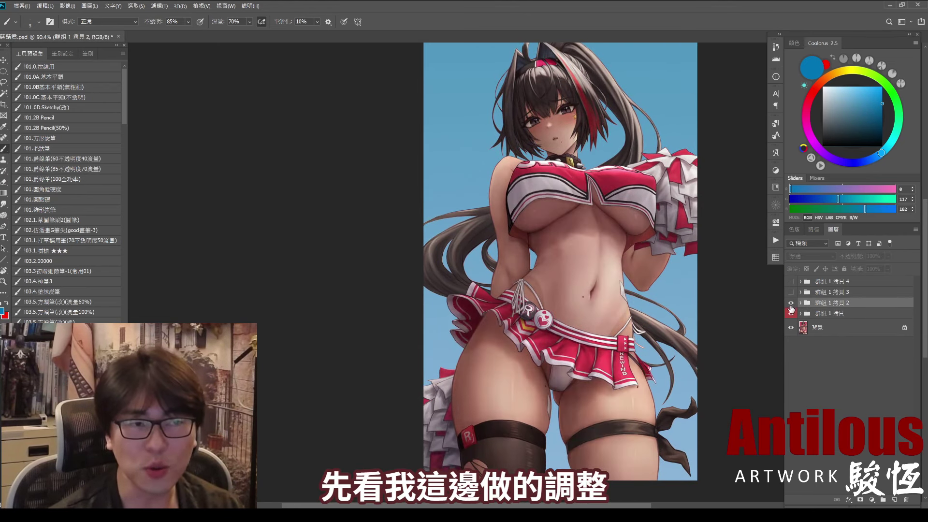
{"action": "left_click", "coordinate": [791, 305]}
{"action": "left_click", "coordinate": [791, 304]}
{"action": "left_click", "coordinate": [791, 304]}
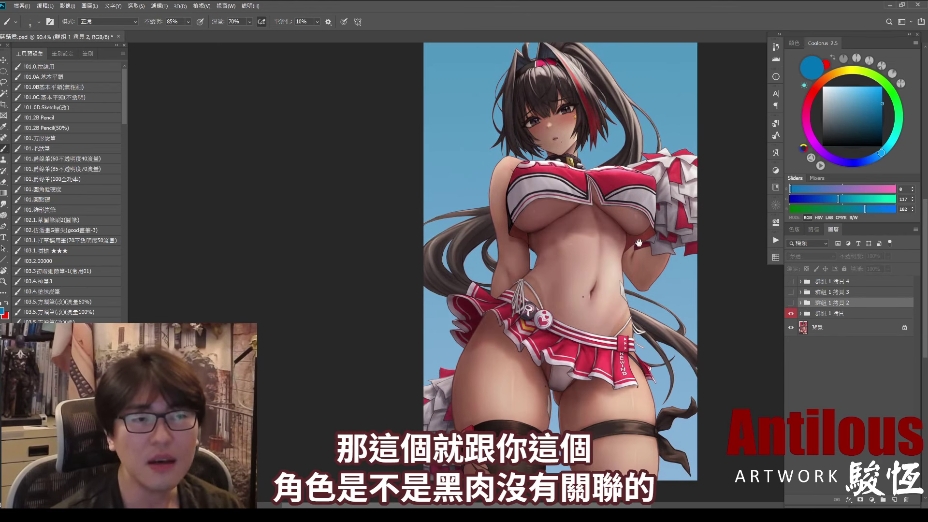
{"action": "left_click", "coordinate": [791, 304]}
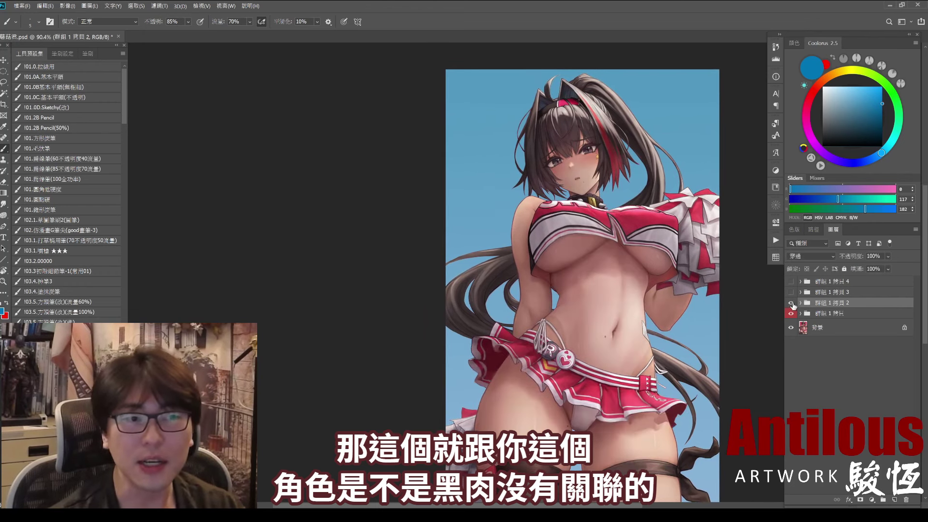
{"action": "left_click", "coordinate": [791, 304]}
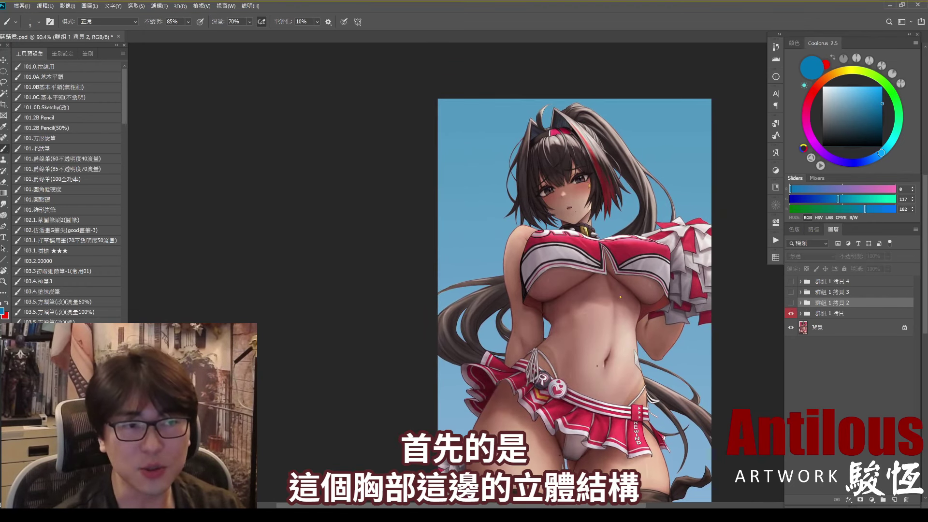
{"action": "left_click_drag", "start_coordinate": [633, 334], "coordinate": [650, 328]}
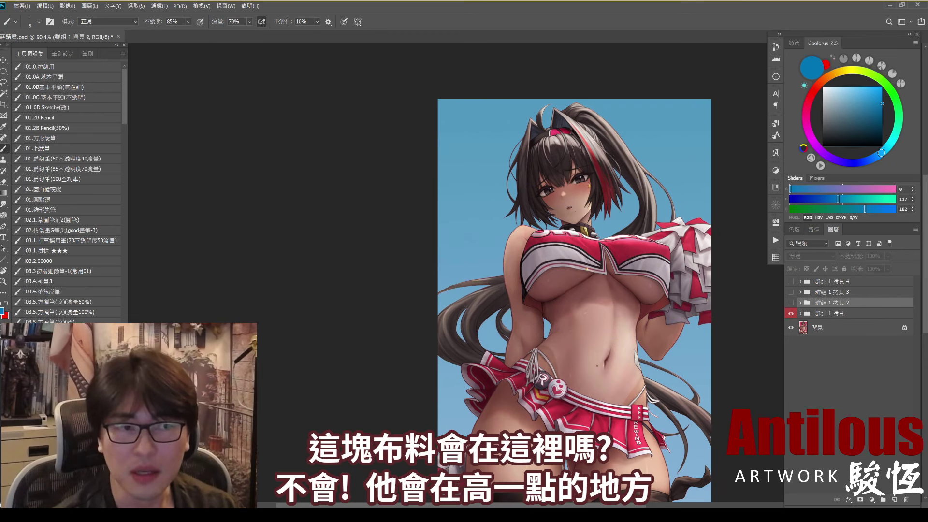
{"action": "mouse_move", "coordinate": [553, 266]}
{"action": "left_mouse_down"}
{"action": "mouse_move", "coordinate": [605, 258]}
{"action": "mouse_move", "coordinate": [559, 264]}
{"action": "mouse_move", "coordinate": [580, 264]}
{"action": "left_mouse_up"}
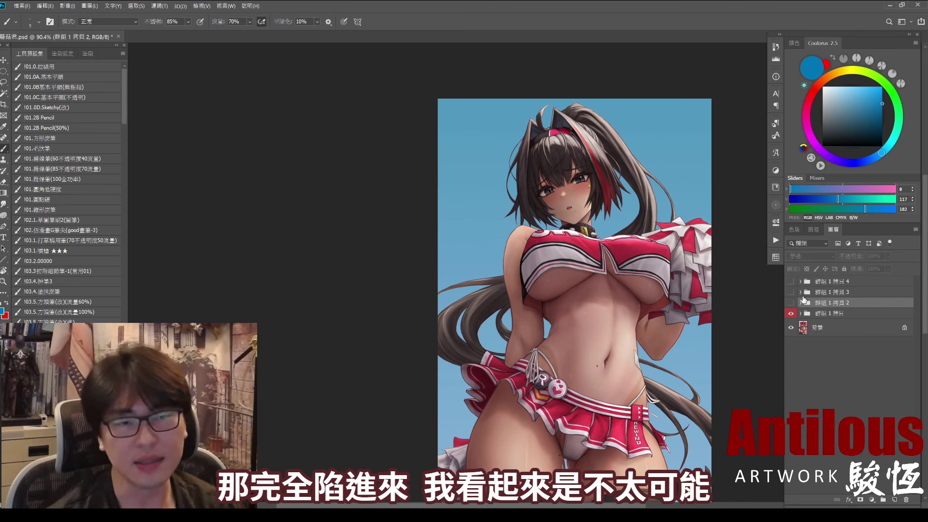
{"action": "left_click", "coordinate": [791, 302]}
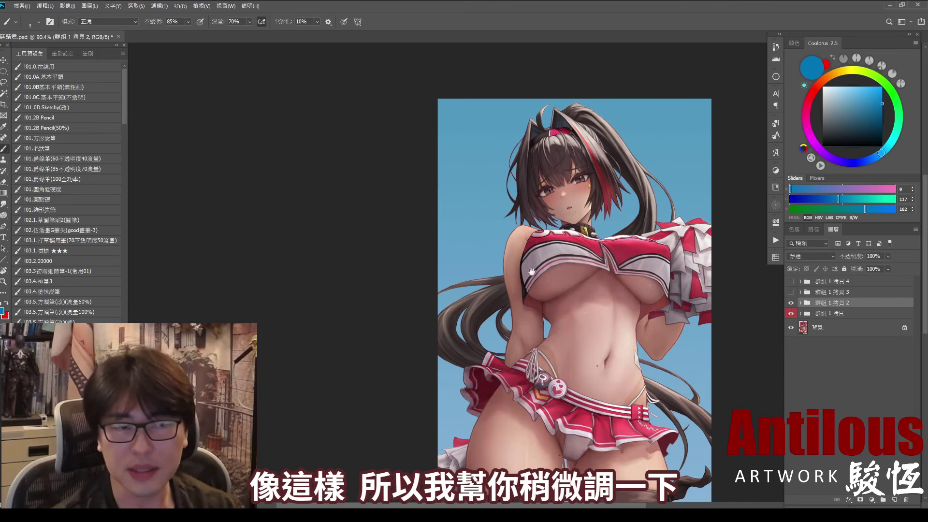
{"action": "left_click_drag", "start_coordinate": [626, 367], "coordinate": [632, 338]}
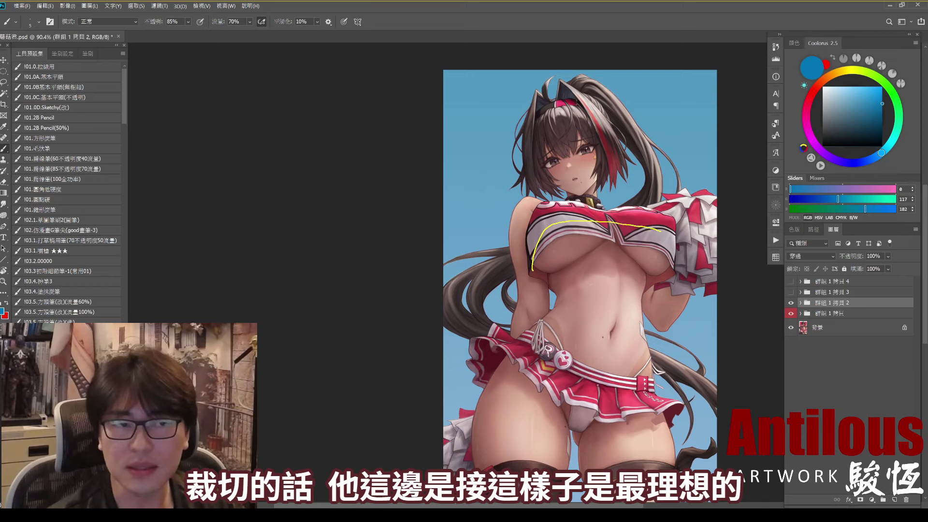
{"action": "left_click_drag", "start_coordinate": [676, 248], "coordinate": [645, 280]}
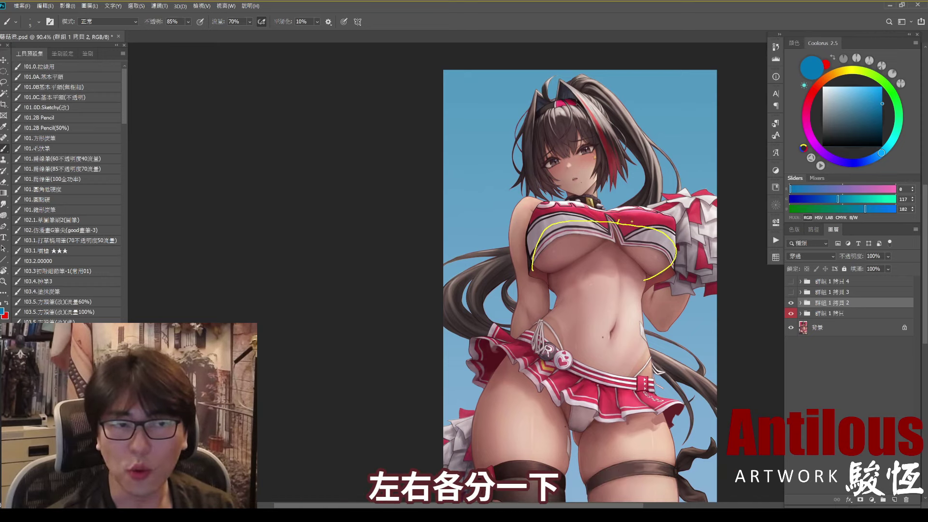
{"action": "left_click_drag", "start_coordinate": [612, 214], "coordinate": [618, 223]}
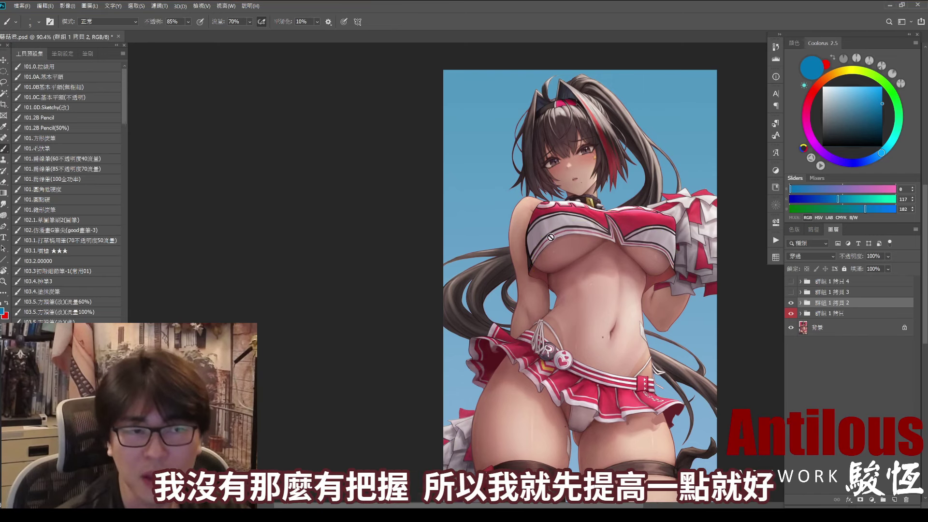
{"action": "left_click", "coordinate": [791, 303]}
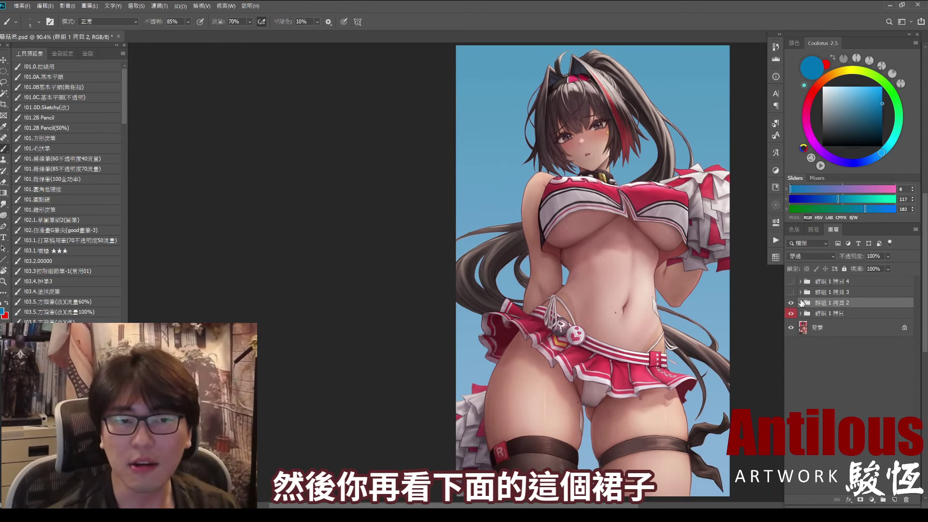
{"action": "left_click", "coordinate": [791, 303]}
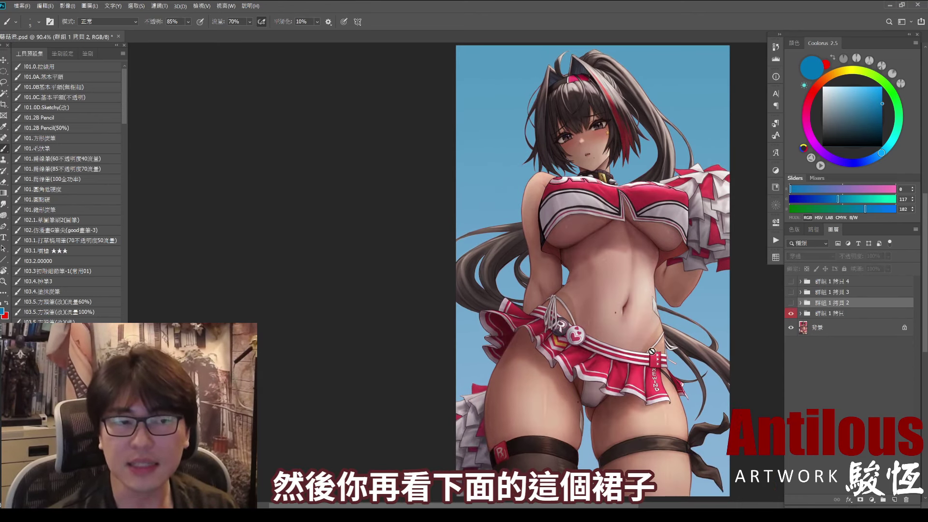
{"action": "left_click", "coordinate": [791, 304]}
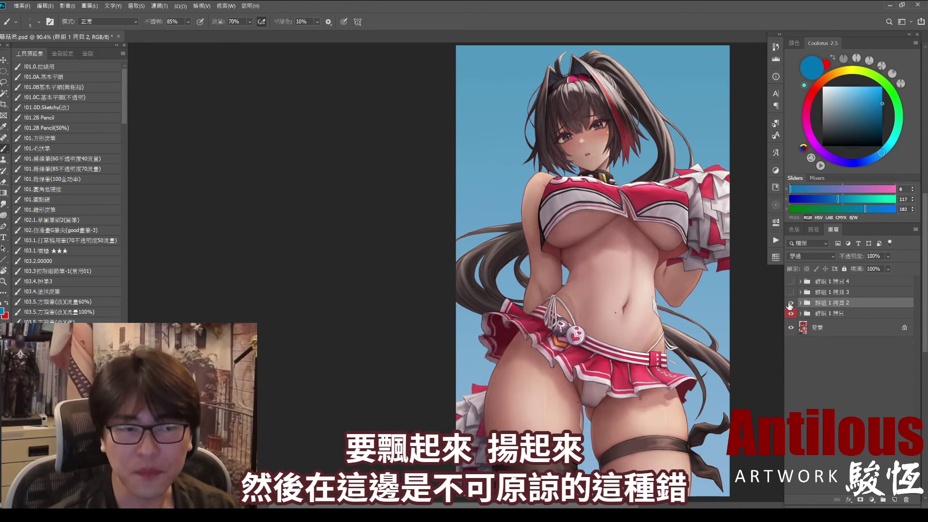
{"action": "left_click", "coordinate": [791, 303]}
Zoom into the waist, then sketch and undo guide strokes on the skirt's left side
{"action": "scroll", "coordinate": [550, 323], "scroll_direction": "up", "scroll_amount": 2}
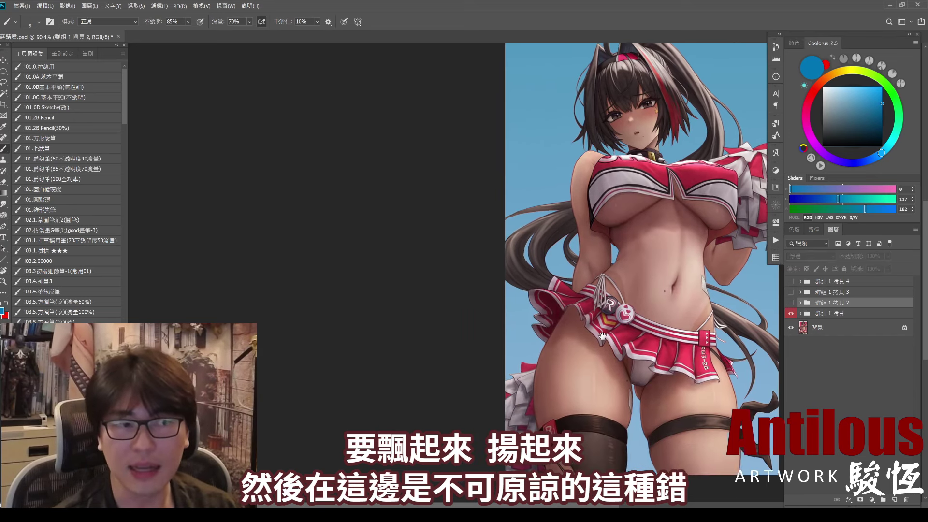
{"action": "scroll", "coordinate": [551, 323], "scroll_direction": "up", "scroll_amount": 2}
{"action": "mouse_move", "coordinate": [575, 356]}
{"action": "left_mouse_down"}
{"action": "mouse_move", "coordinate": [537, 261]}
{"action": "mouse_move", "coordinate": [576, 356]}
{"action": "left_mouse_up"}
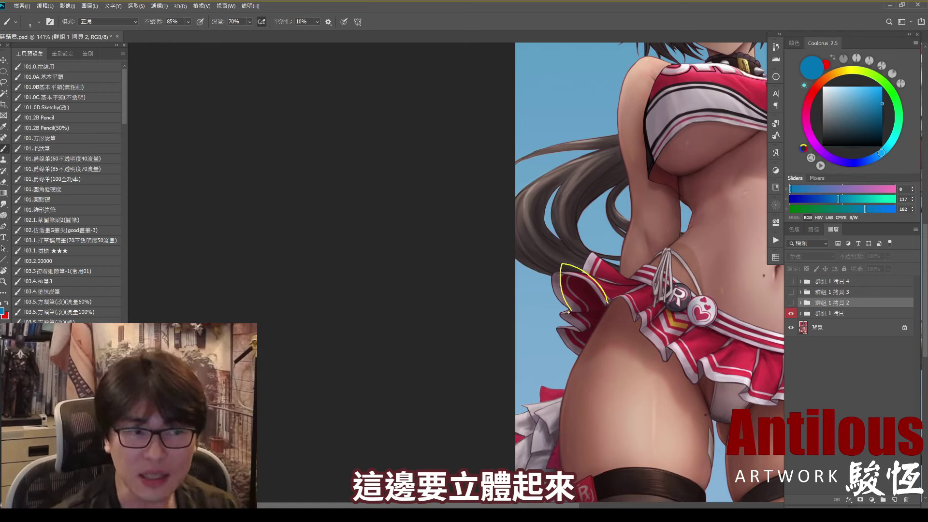
{"action": "left_click_drag", "start_coordinate": [566, 330], "coordinate": [568, 356]}
{"action": "key", "text": "ctrl+z"}
{"action": "key", "text": "ctrl+z"}
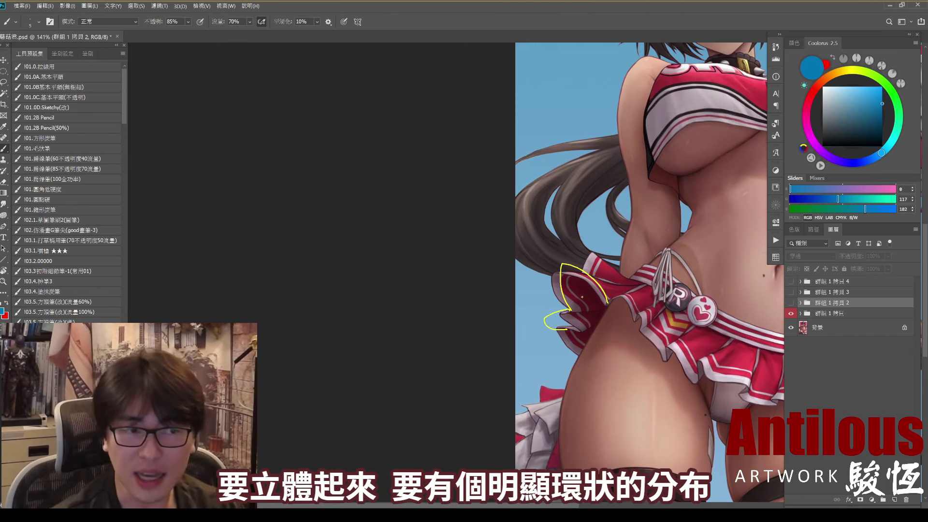
{"action": "key", "text": "ctrl+z"}
{"action": "key", "text": "ctrl+z"}
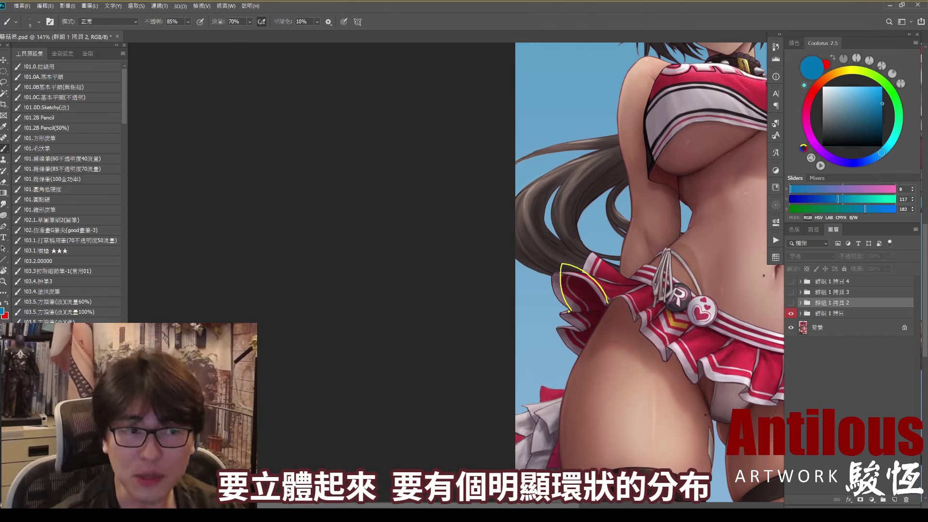
Sketch loops showing the skirt pleats flaring up around the hip, then clear them
{"action": "mouse_move", "coordinate": [545, 311]}
{"action": "left_mouse_down"}
{"action": "mouse_move", "coordinate": [542, 334]}
{"action": "mouse_move", "coordinate": [584, 332]}
{"action": "left_mouse_up"}
{"action": "key", "text": "ctrl+z"}
{"action": "left_click_drag", "start_coordinate": [581, 336], "coordinate": [577, 348]}
{"action": "key", "text": "ctrl+z"}
{"action": "key", "text": "ctrl+z"}
{"action": "left_click_drag", "start_coordinate": [569, 313], "coordinate": [607, 372]}
{"action": "left_click_drag", "start_coordinate": [610, 298], "coordinate": [637, 299]}
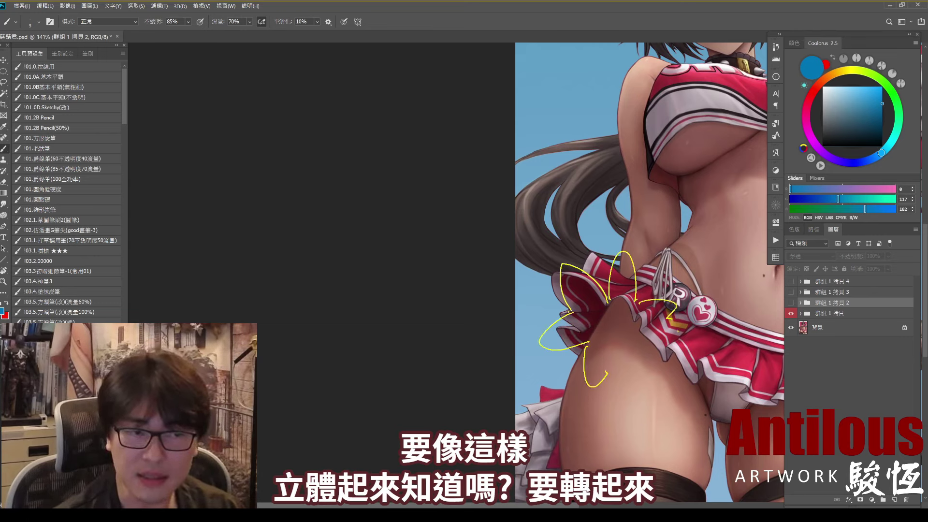
{"action": "key", "text": "Delete"}
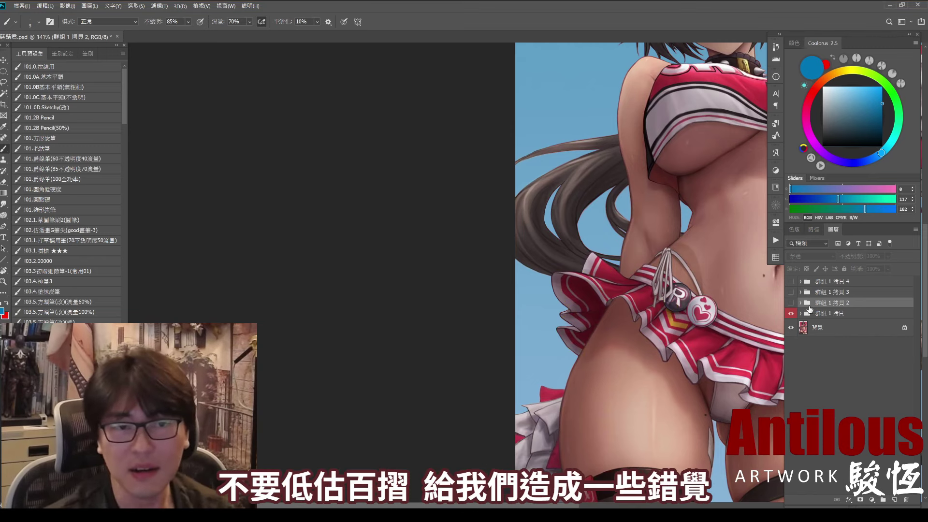
Turn on 群組 1 拷貝 2 to show the revised skirt and zoom back out
{"action": "left_click", "coordinate": [791, 303]}
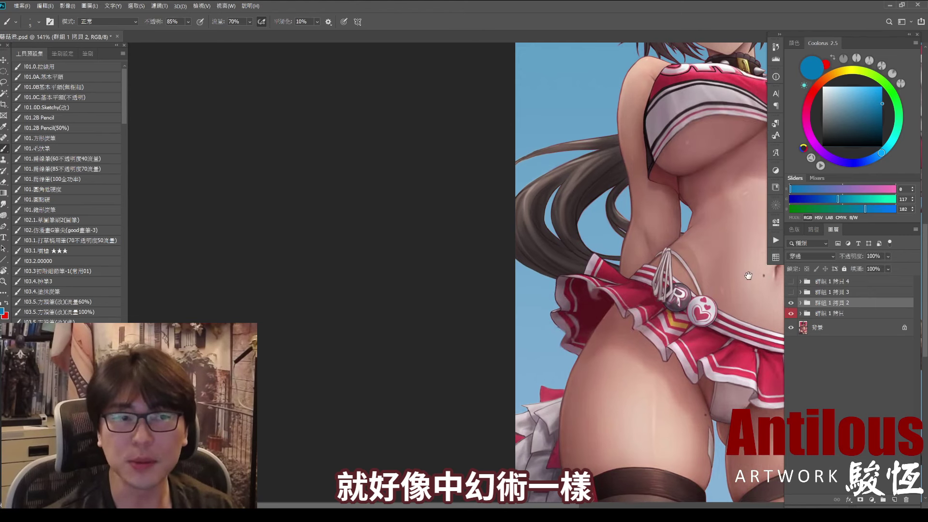
{"action": "scroll", "coordinate": [749, 276], "scroll_direction": "down", "scroll_amount": 4}
{"action": "scroll", "coordinate": [748, 276], "scroll_direction": "down", "scroll_amount": 1}
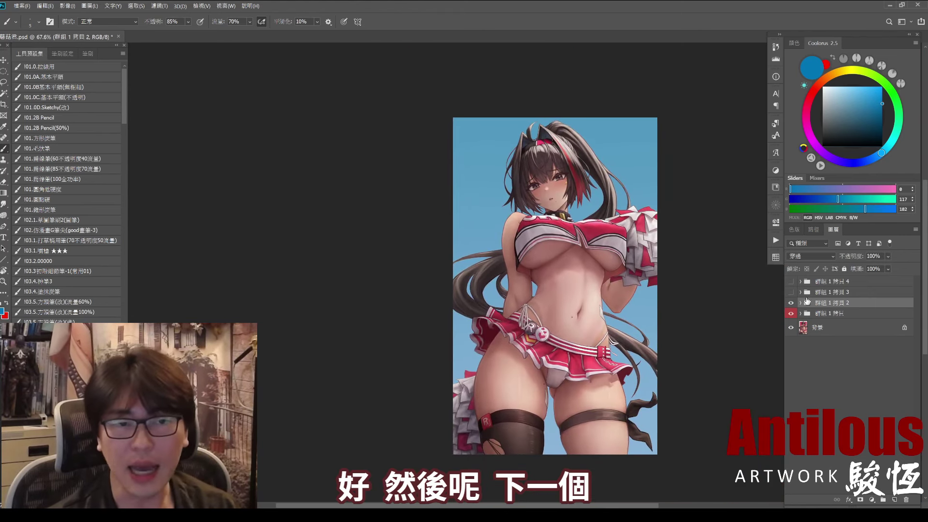
{"action": "left_click", "coordinate": [790, 303]}
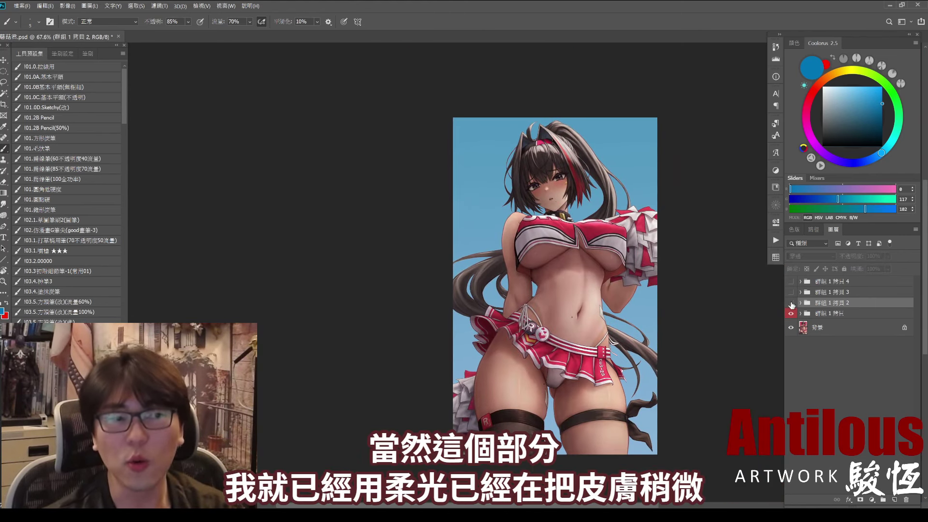
{"action": "left_click", "coordinate": [791, 303]}
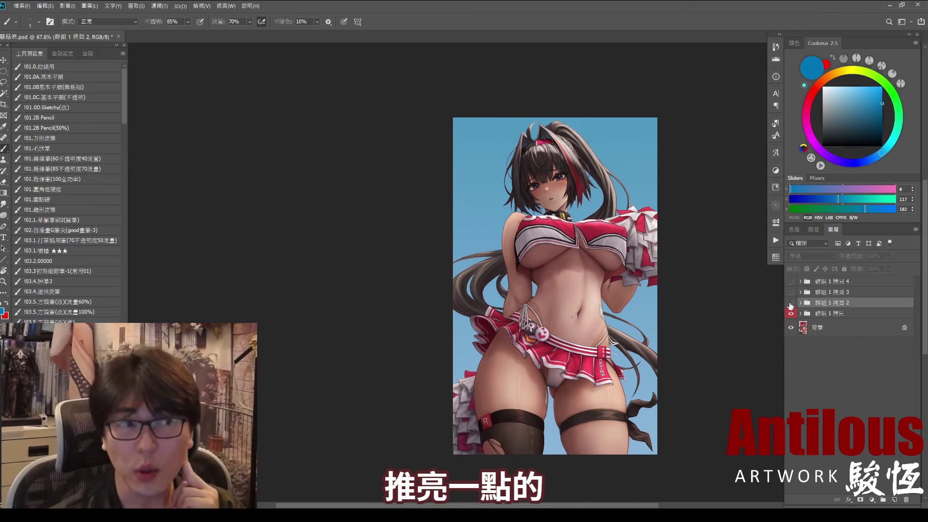
{"action": "left_click", "coordinate": [791, 292]}
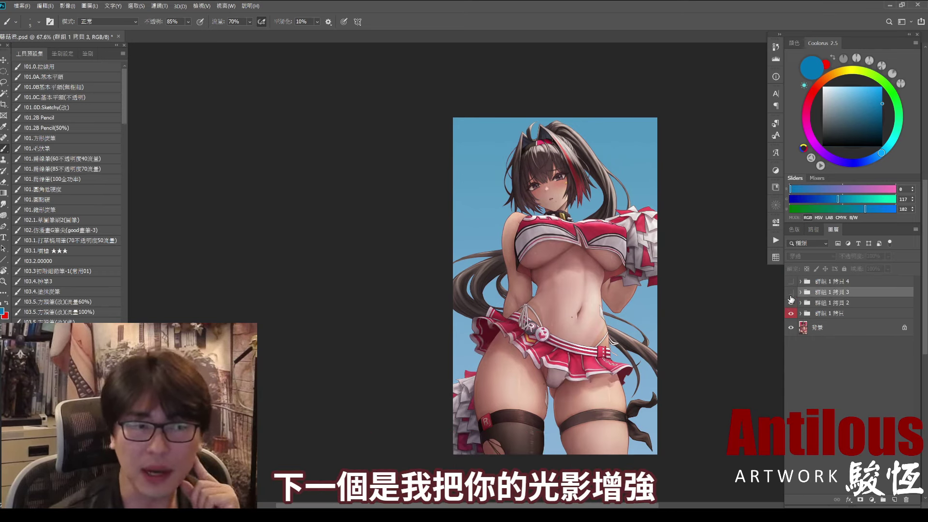
{"action": "left_click", "coordinate": [792, 292]}
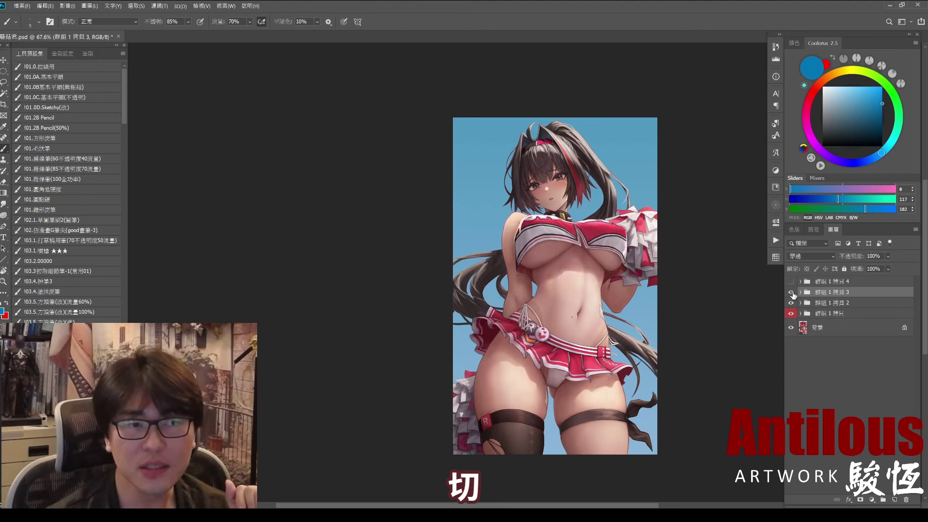
{"action": "left_click", "coordinate": [792, 292]}
{"action": "scroll", "coordinate": [530, 209], "scroll_direction": "up", "scroll_amount": 1}
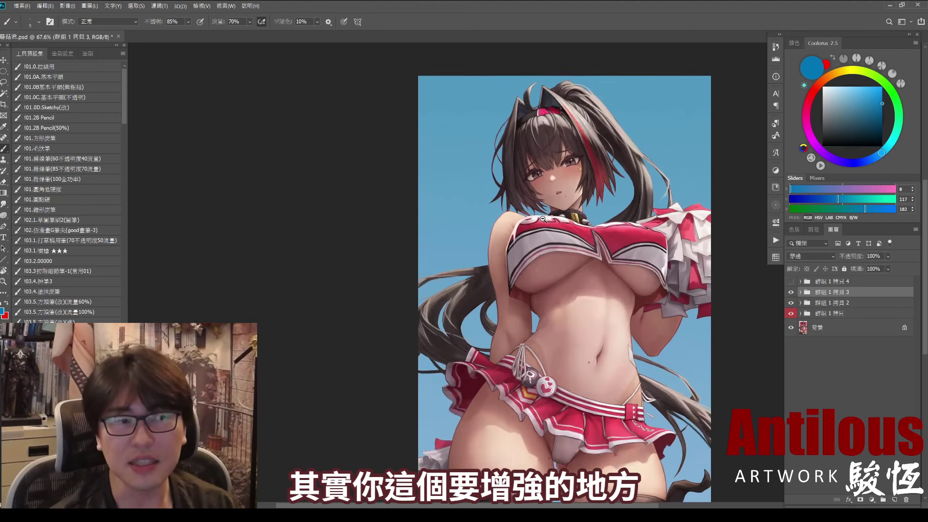
{"action": "left_click_drag", "start_coordinate": [602, 236], "coordinate": [619, 238]}
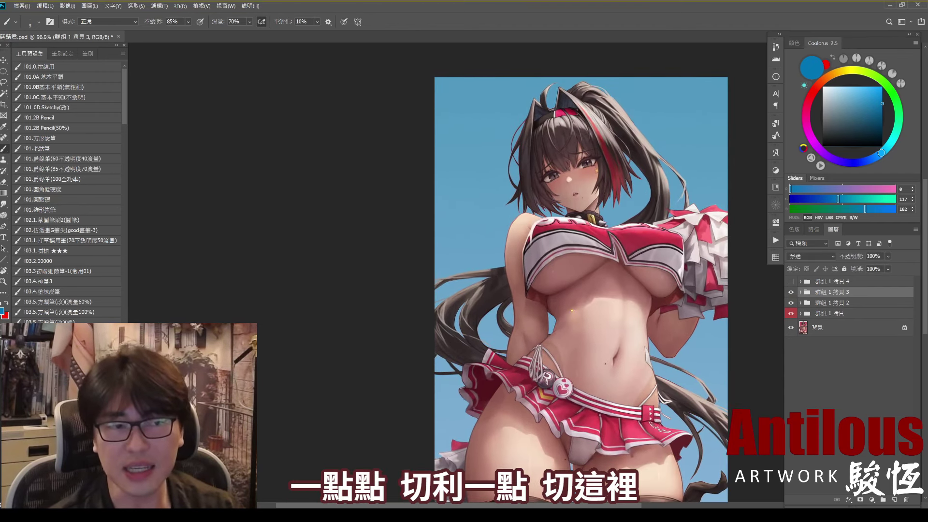
{"action": "left_click_drag", "start_coordinate": [586, 308], "coordinate": [653, 319]}
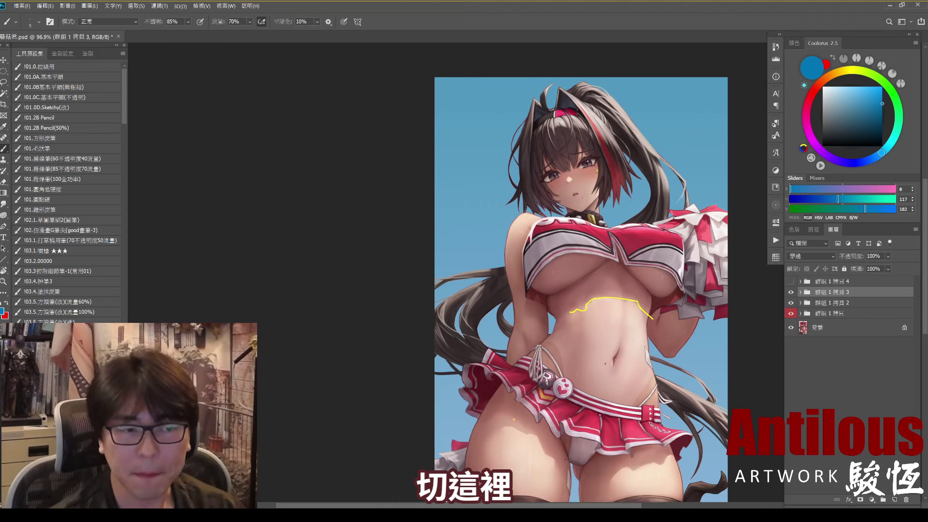
{"action": "mouse_move", "coordinate": [495, 437]}
{"action": "left_mouse_down"}
{"action": "mouse_move", "coordinate": [505, 429]}
{"action": "mouse_move", "coordinate": [545, 448]}
{"action": "left_mouse_up"}
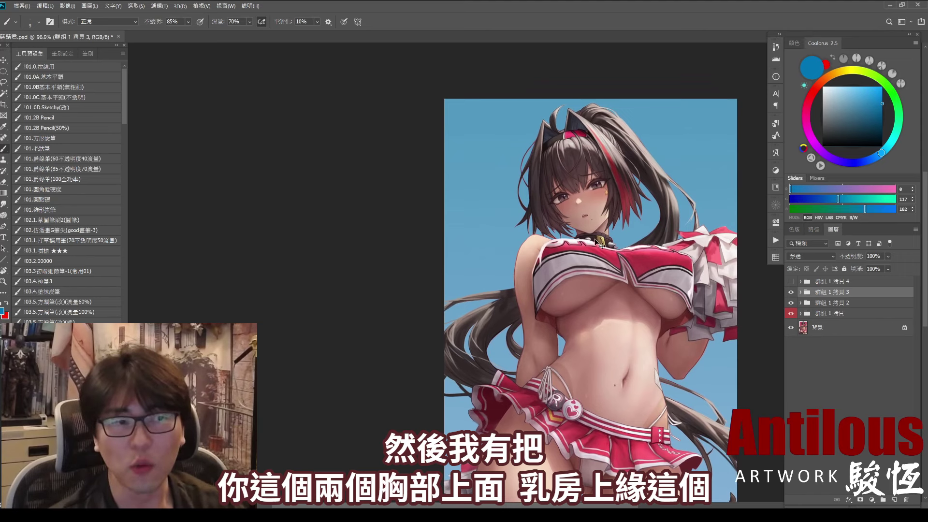
{"action": "left_click_drag", "start_coordinate": [602, 246], "coordinate": [556, 237]}
{"action": "left_click_drag", "start_coordinate": [621, 246], "coordinate": [681, 251]}
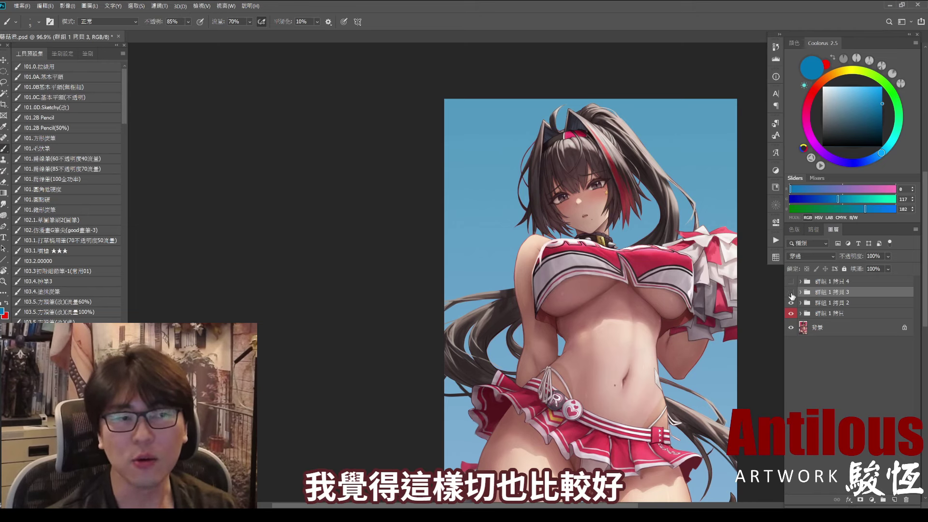
{"action": "left_click", "coordinate": [791, 292]}
{"action": "left_click", "coordinate": [791, 293]}
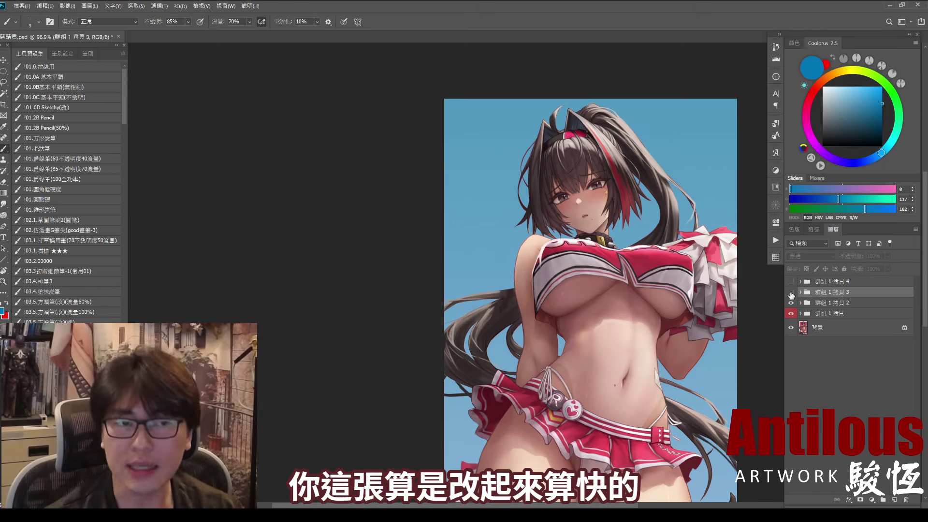
{"action": "left_click", "coordinate": [792, 294]}
{"action": "left_click", "coordinate": [792, 293]}
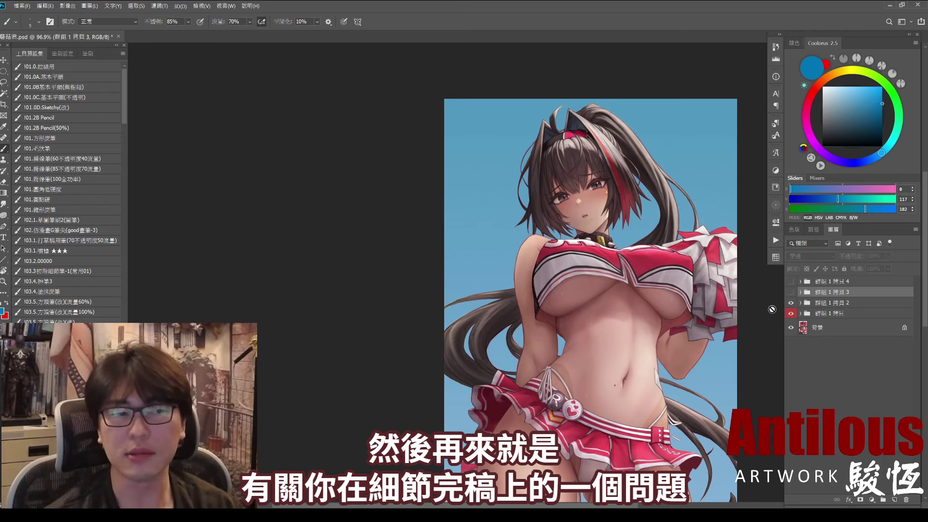
Zoom in and mark, then clear, the problem lines on the pom-pom
{"action": "scroll", "coordinate": [770, 314], "scroll_direction": "up", "scroll_amount": 5}
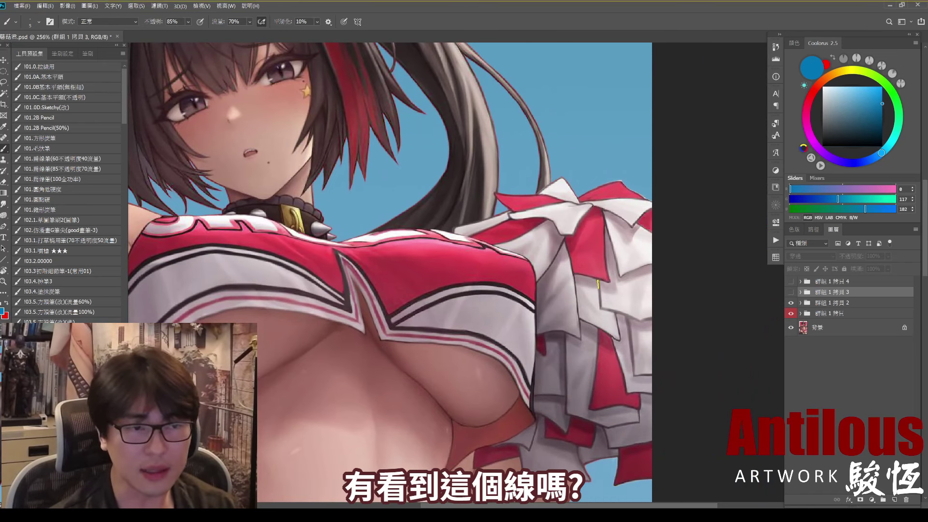
{"action": "left_click_drag", "start_coordinate": [638, 319], "coordinate": [653, 317]}
{"action": "mouse_move", "coordinate": [607, 230]}
{"action": "left_mouse_down"}
{"action": "mouse_move", "coordinate": [610, 289]}
{"action": "mouse_move", "coordinate": [566, 331]}
{"action": "left_mouse_up"}
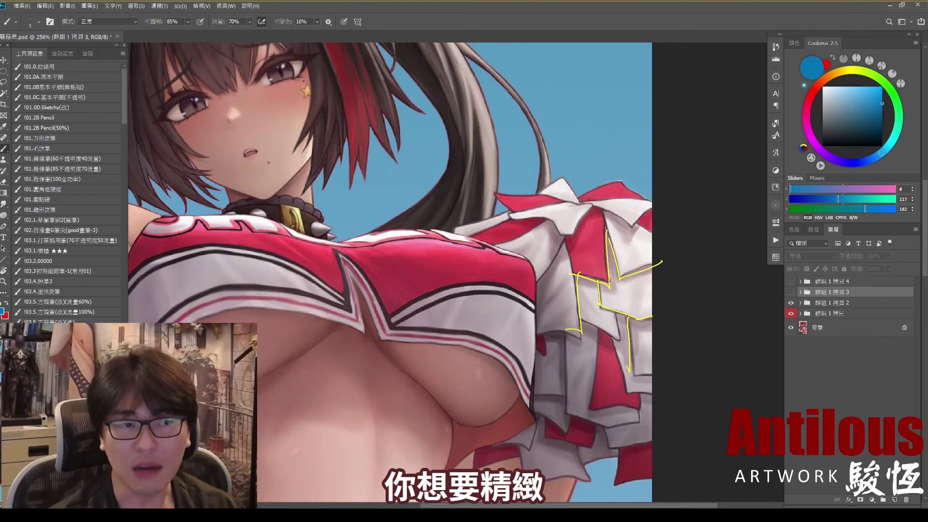
{"action": "key", "text": "Escape"}
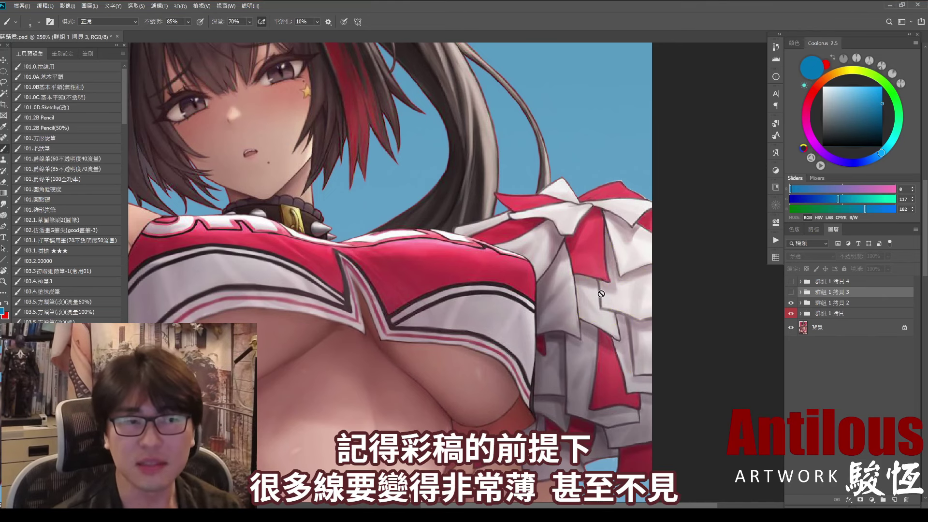
{"action": "left_click_drag", "start_coordinate": [568, 271], "coordinate": [580, 278]}
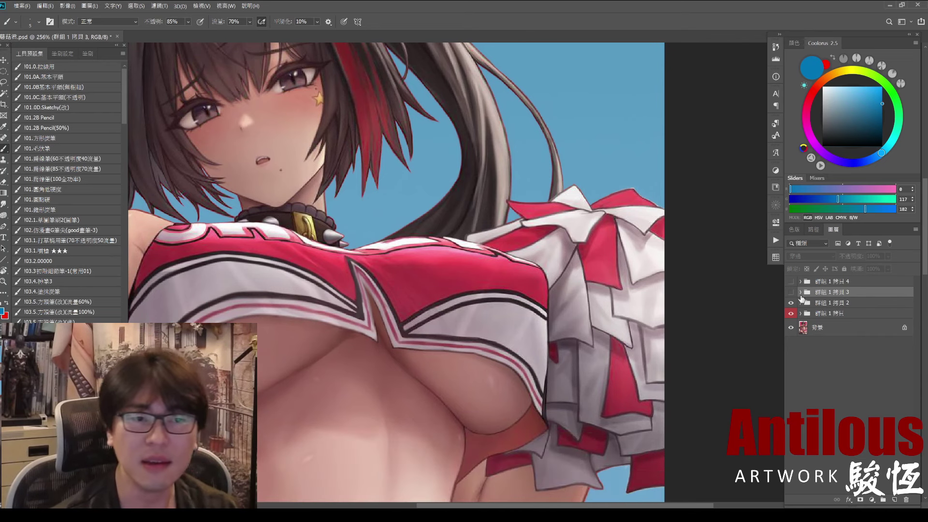
Toggle 群組 1 拷貝 3 repeatedly to compare the repainted pom-pom with the original
{"action": "left_click", "coordinate": [791, 292]}
{"action": "scroll", "coordinate": [701, 242], "scroll_direction": "up", "scroll_amount": 3}
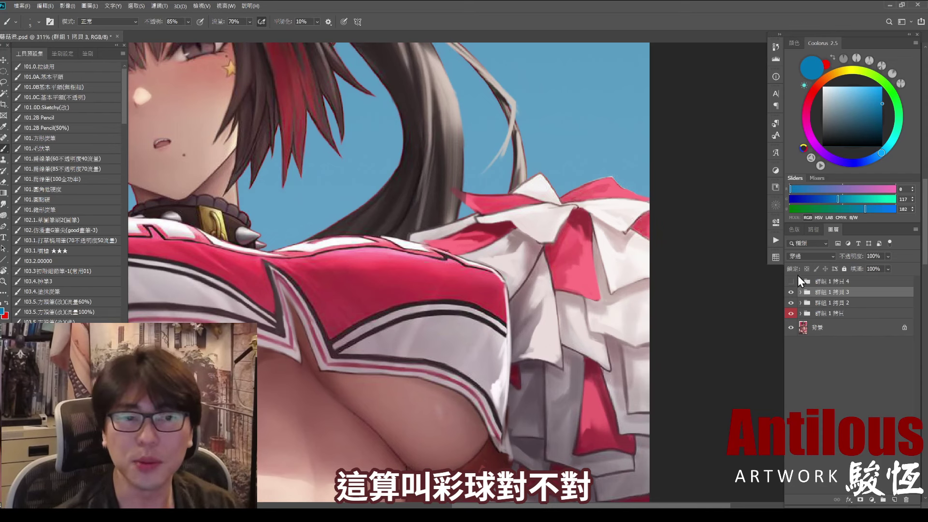
{"action": "left_click", "coordinate": [791, 292]}
{"action": "left_click", "coordinate": [791, 292]}
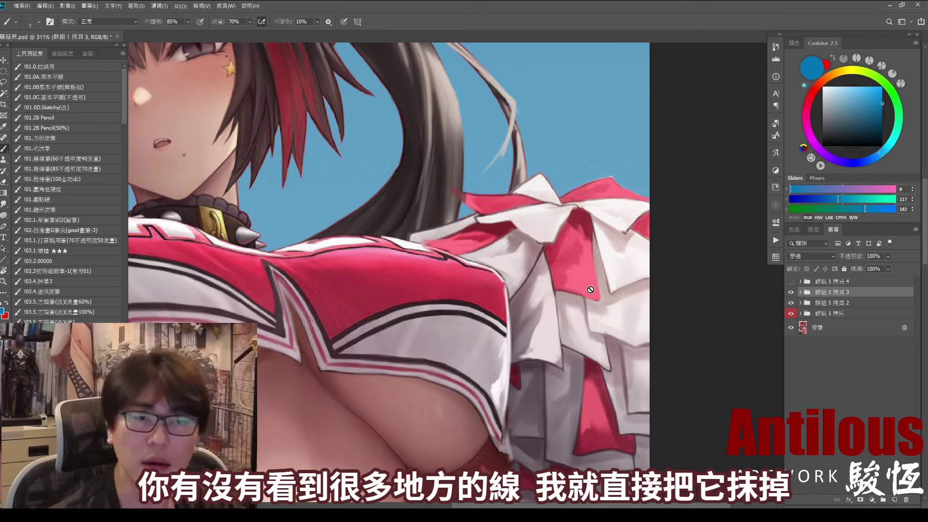
{"action": "left_click", "coordinate": [791, 292]}
{"action": "left_click", "coordinate": [791, 292]}
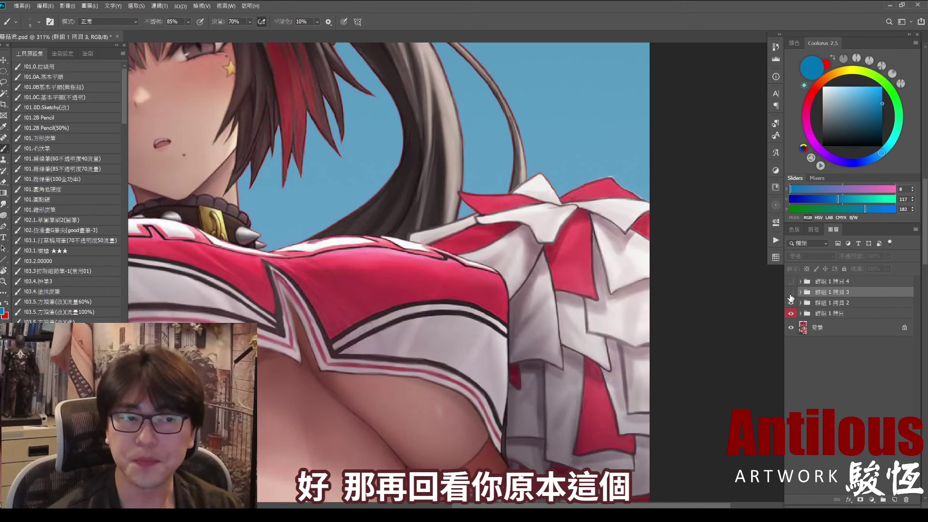
Re-show 群組 1 拷貝 3, circle the bow and ruffle, and fit the view with Ctrl+0
{"action": "left_click_drag", "start_coordinate": [629, 357], "coordinate": [636, 304]}
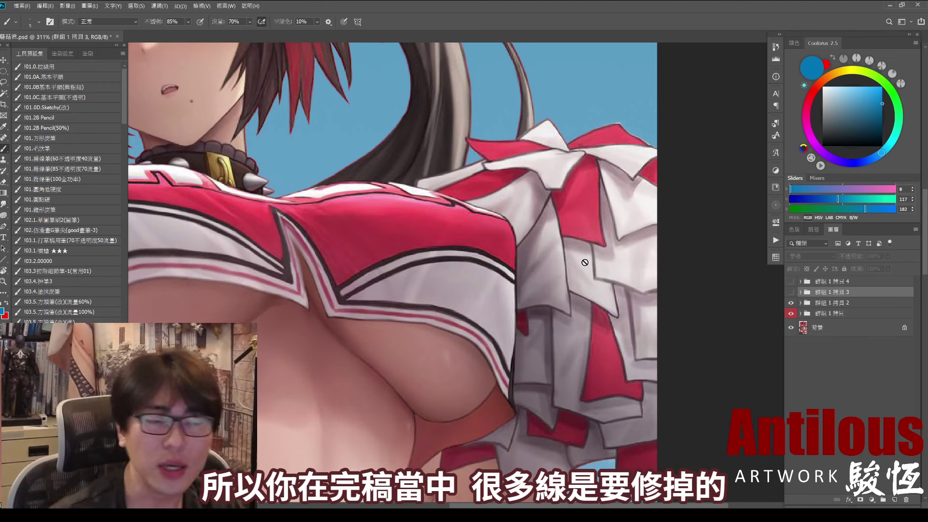
{"action": "left_click", "coordinate": [791, 293]}
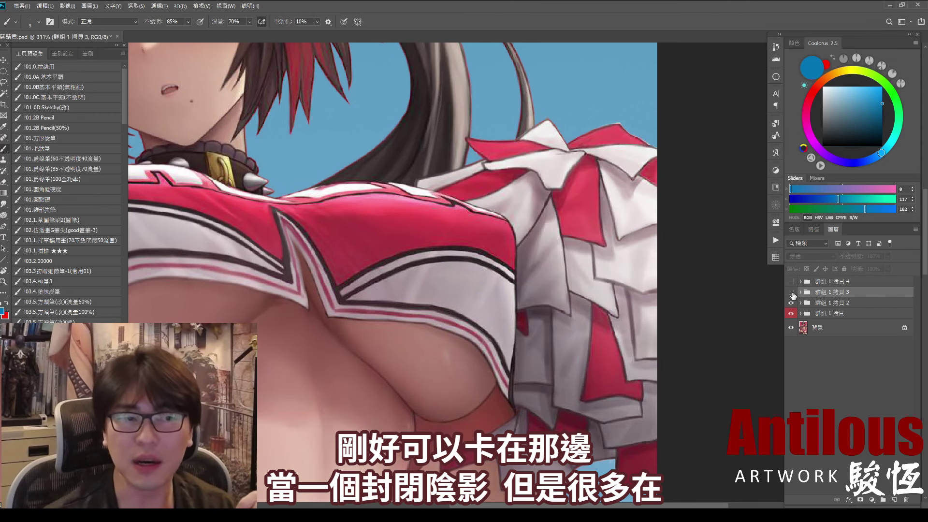
{"action": "left_click", "coordinate": [792, 292]}
{"action": "scroll", "coordinate": [629, 196], "scroll_direction": "up", "scroll_amount": 1}
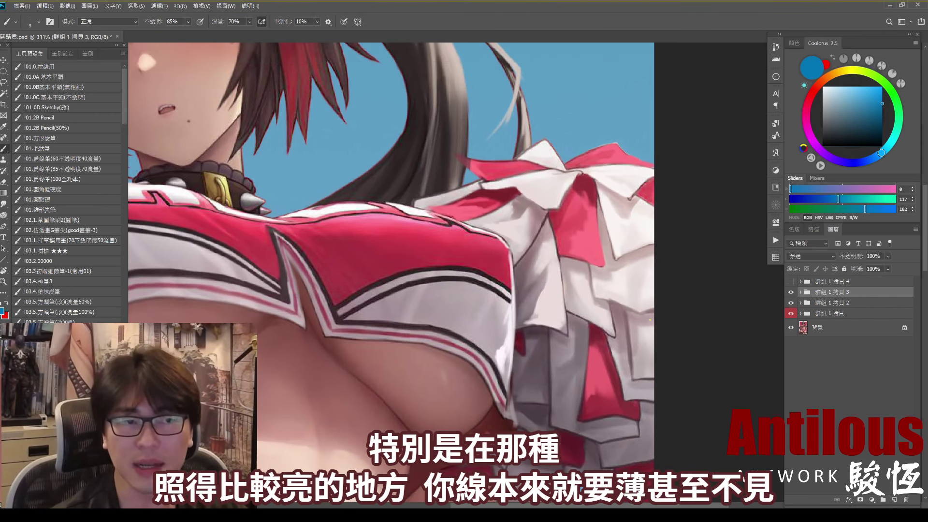
{"action": "left_click_drag", "start_coordinate": [643, 325], "coordinate": [694, 289]}
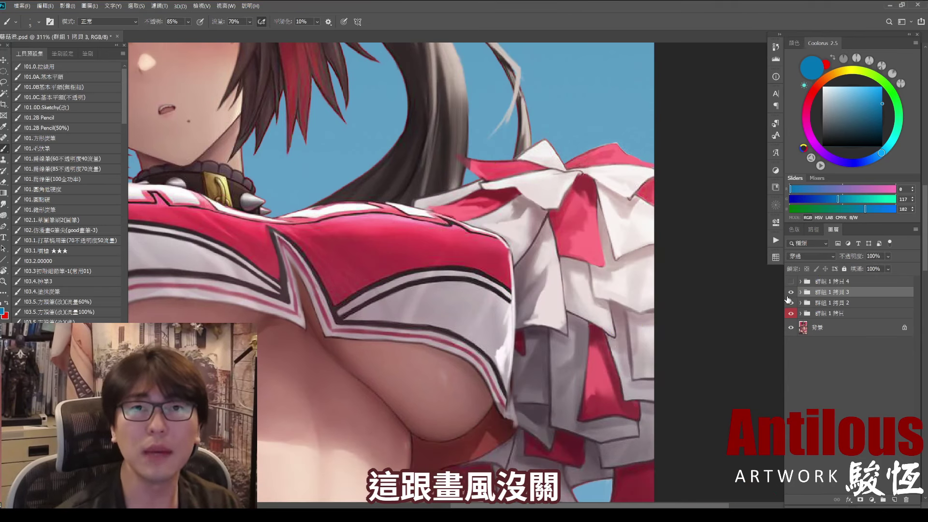
{"action": "key", "text": "ctrl+0"}
{"action": "left_click_drag", "start_coordinate": [670, 314], "coordinate": [709, 230]}
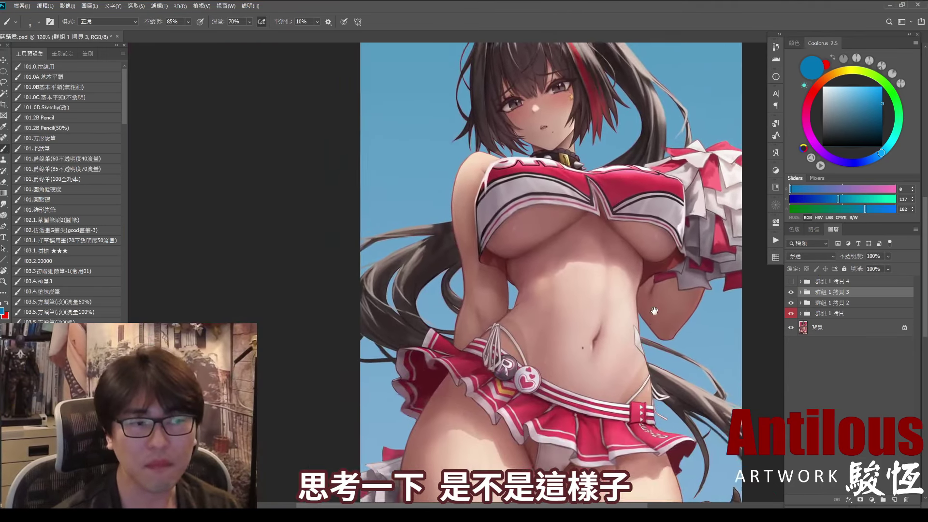
{"action": "left_click", "coordinate": [791, 292]}
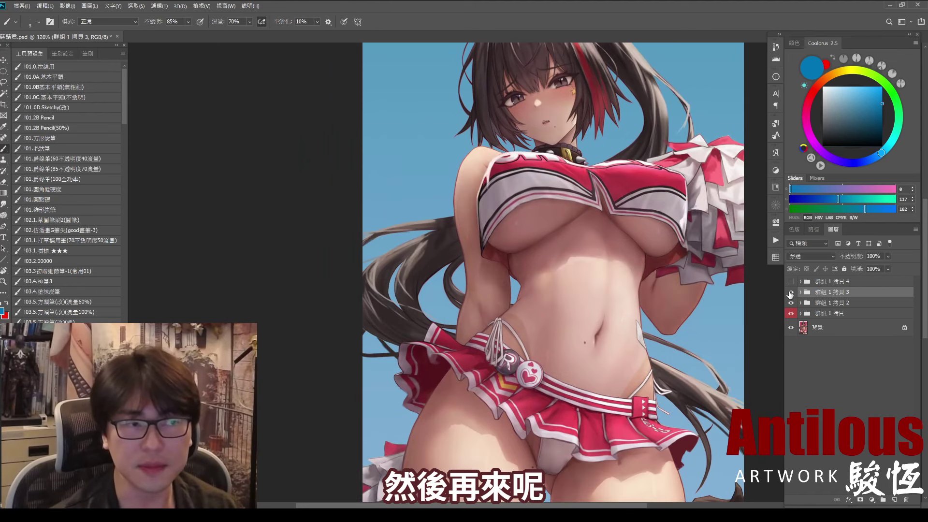
{"action": "mouse_move", "coordinate": [669, 88]}
{"action": "left_mouse_down"}
{"action": "mouse_move", "coordinate": [586, 243]}
{"action": "mouse_move", "coordinate": [605, 243]}
{"action": "left_mouse_up"}
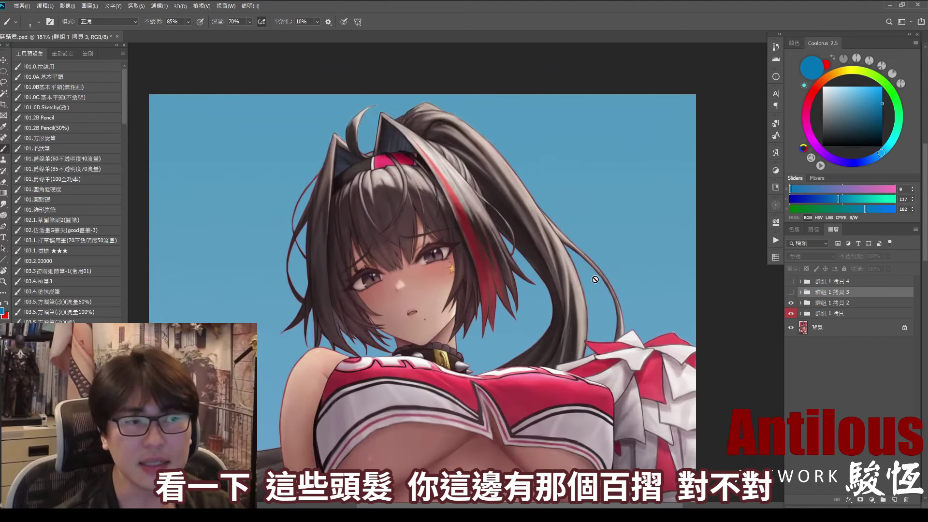
{"action": "left_click_drag", "start_coordinate": [494, 178], "coordinate": [576, 403]}
{"action": "left_click_drag", "start_coordinate": [552, 255], "coordinate": [486, 360]}
{"action": "key", "text": "ctrl+z"}
{"action": "key", "text": "ctrl+z"}
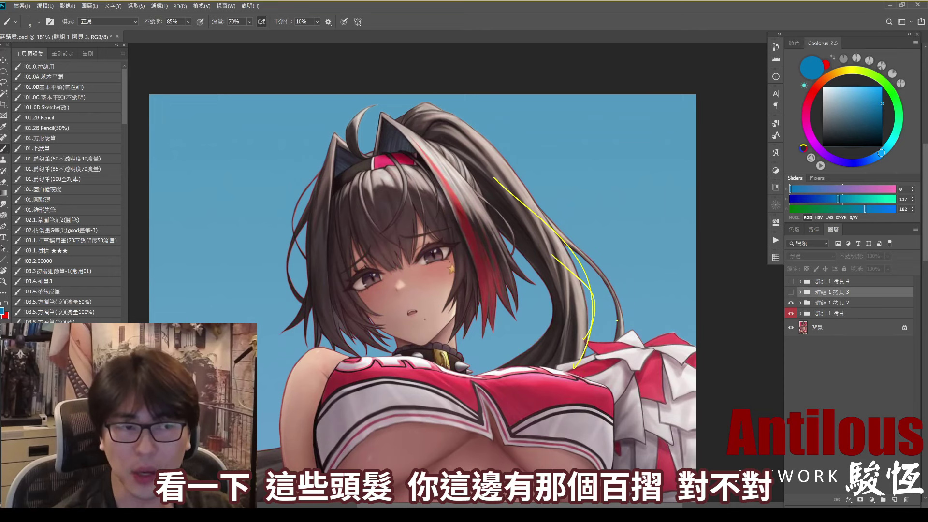
{"action": "key", "text": "ctrl+z"}
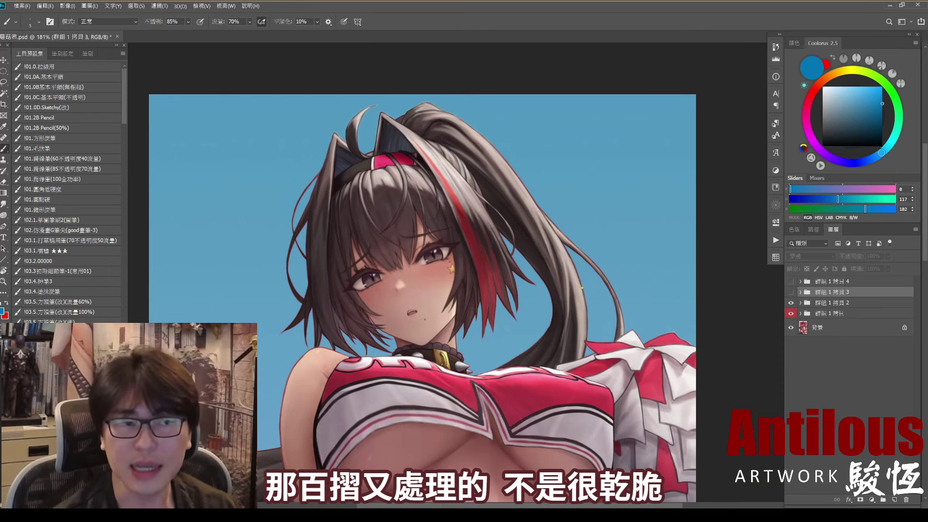
{"action": "left_click_drag", "start_coordinate": [583, 277], "coordinate": [584, 296]}
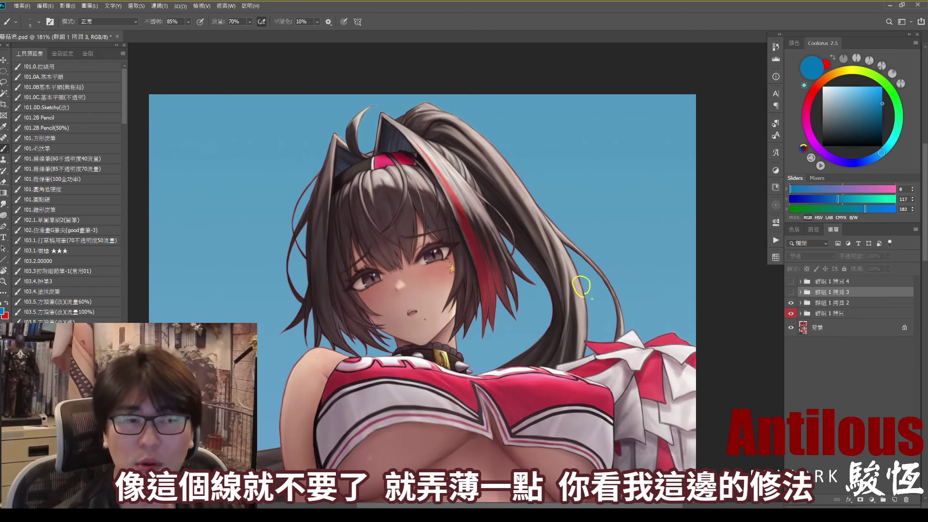
{"action": "key", "text": "ctrl+z"}
{"action": "left_click", "coordinate": [791, 293]}
{"action": "left_click_drag", "start_coordinate": [562, 282], "coordinate": [585, 273]}
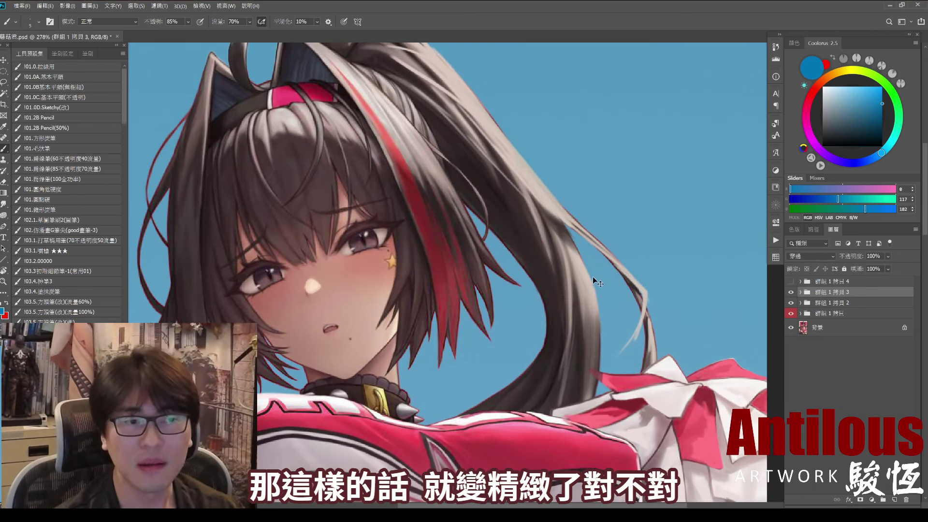
{"action": "left_click_drag", "start_coordinate": [592, 257], "coordinate": [602, 317]}
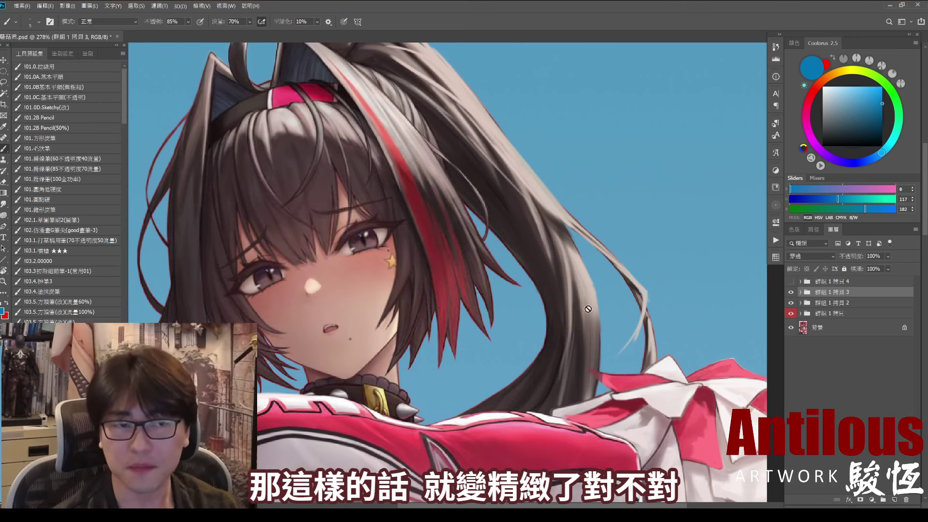
{"action": "scroll", "coordinate": [676, 292], "scroll_direction": "down", "scroll_amount": 4}
{"action": "left_click_drag", "start_coordinate": [462, 292], "coordinate": [676, 292]}
{"action": "scroll", "coordinate": [675, 292], "scroll_direction": "up", "scroll_amount": 1}
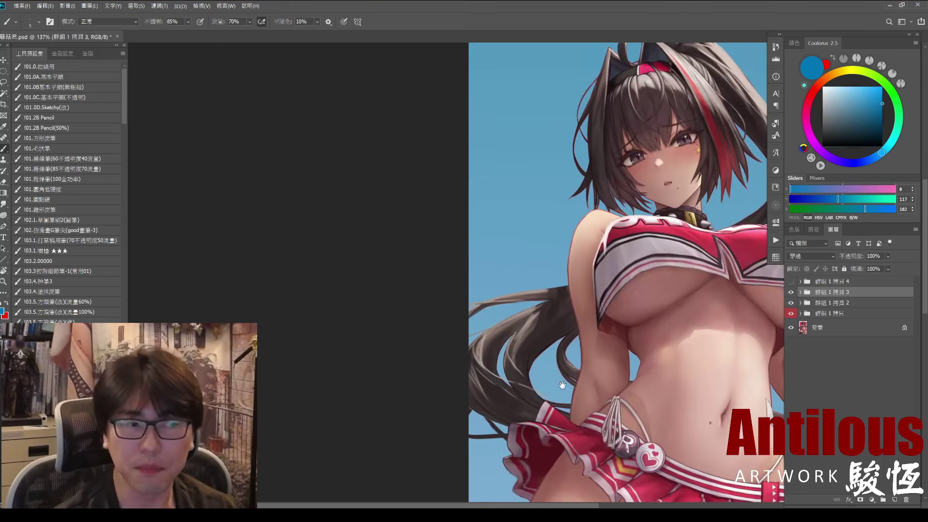
{"action": "scroll", "coordinate": [662, 290], "scroll_direction": "up", "scroll_amount": 1}
{"action": "scroll", "coordinate": [645, 287], "scroll_direction": "up", "scroll_amount": 1}
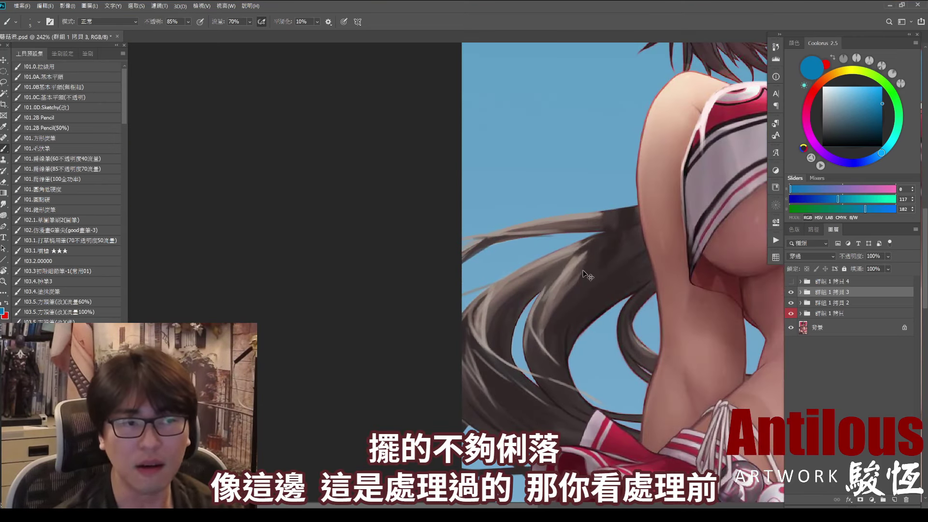
{"action": "left_click_drag", "start_coordinate": [503, 164], "coordinate": [599, 204]}
{"action": "left_click", "coordinate": [792, 293]}
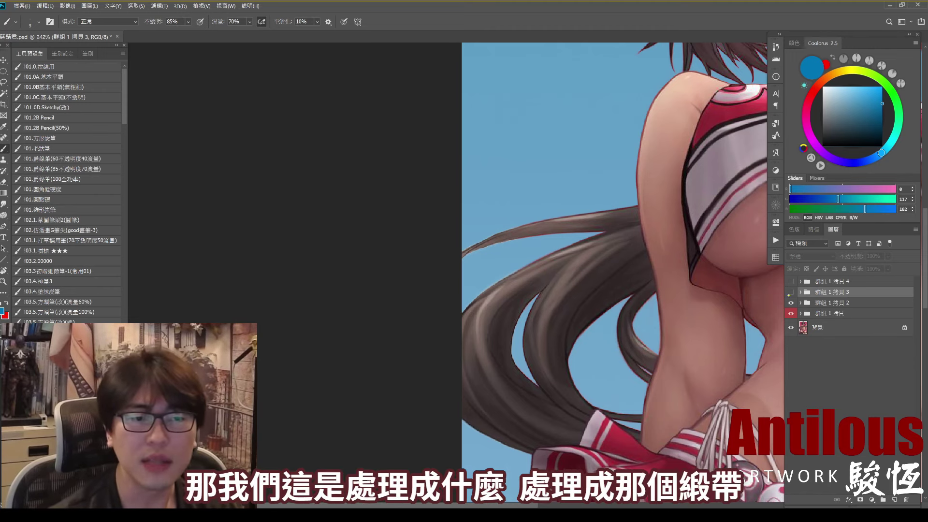
{"action": "left_click", "coordinate": [791, 293]}
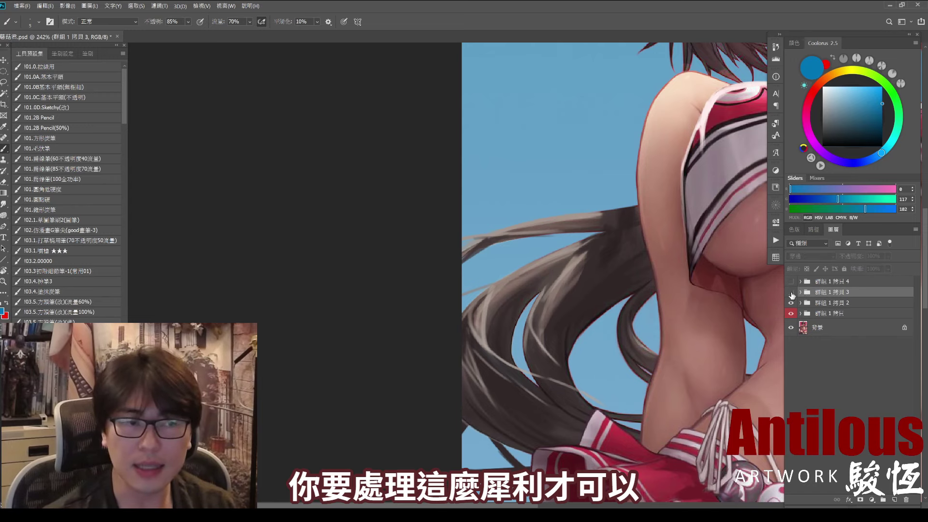
{"action": "left_click", "coordinate": [792, 292]}
{"action": "left_click", "coordinate": [792, 292]}
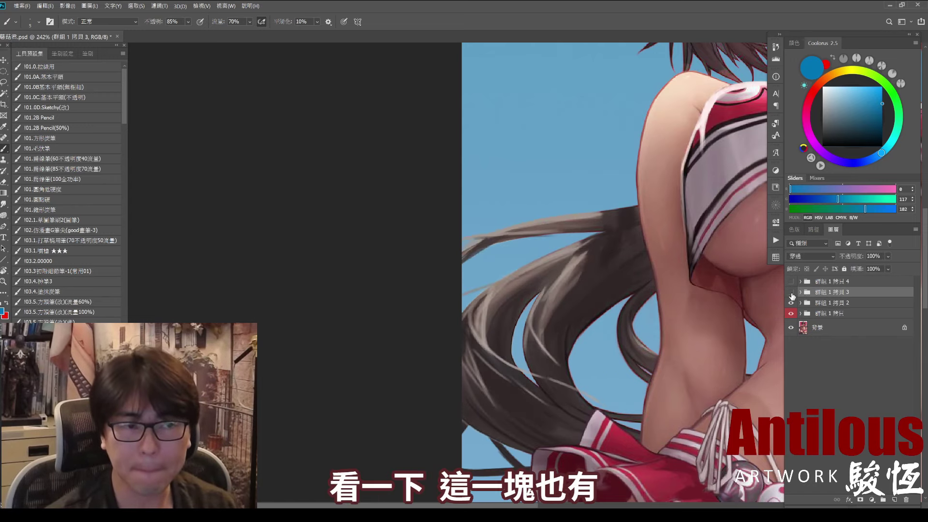
{"action": "left_click", "coordinate": [791, 292]}
{"action": "left_click", "coordinate": [791, 292]}
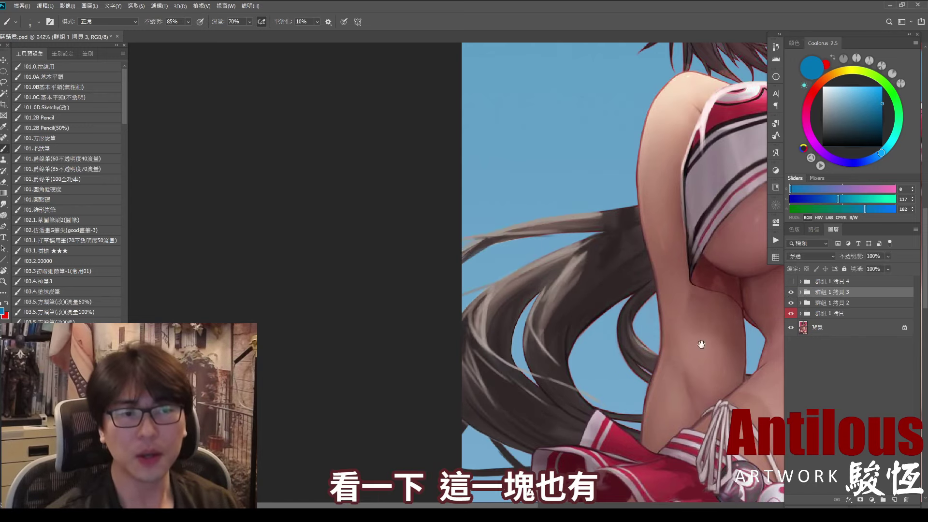
{"action": "scroll", "coordinate": [705, 337], "scroll_direction": "down", "scroll_amount": 1}
{"action": "scroll", "coordinate": [537, 301], "scroll_direction": "down", "scroll_amount": 2}
{"action": "scroll", "coordinate": [537, 301], "scroll_direction": "down", "scroll_amount": 2}
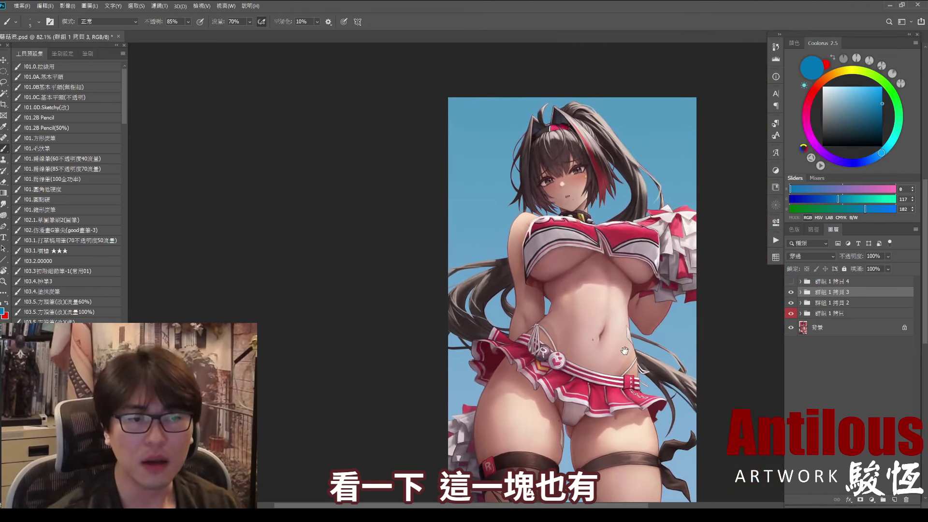
{"action": "scroll", "coordinate": [725, 408], "scroll_direction": "up", "scroll_amount": 4}
{"action": "left_click", "coordinate": [792, 292]}
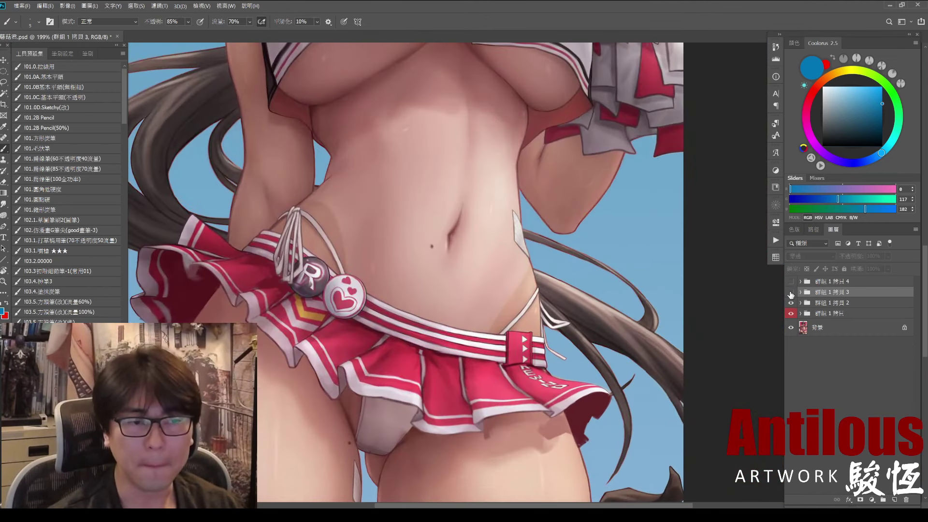
{"action": "left_click", "coordinate": [792, 292]}
{"action": "scroll", "coordinate": [760, 290], "scroll_direction": "up", "scroll_amount": 2}
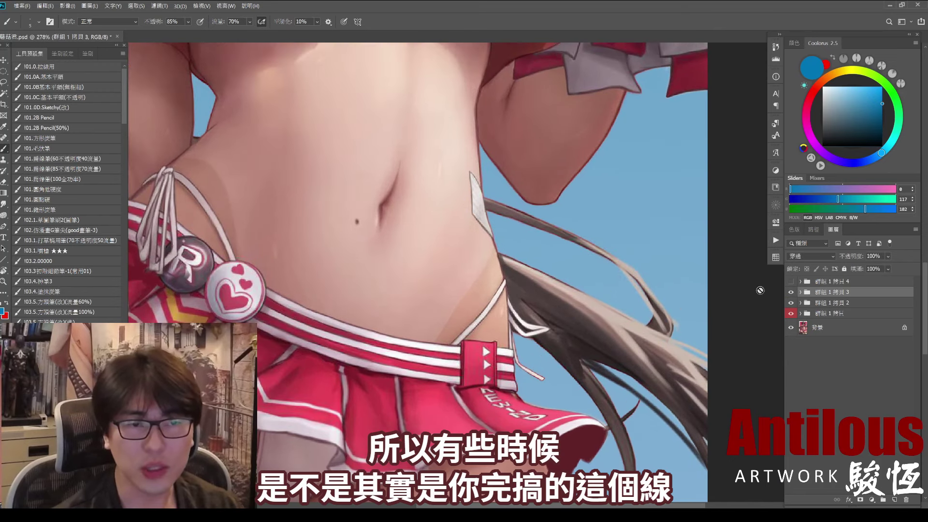
{"action": "left_click", "coordinate": [791, 292]}
{"action": "scroll", "coordinate": [614, 309], "scroll_direction": "up", "scroll_amount": 2}
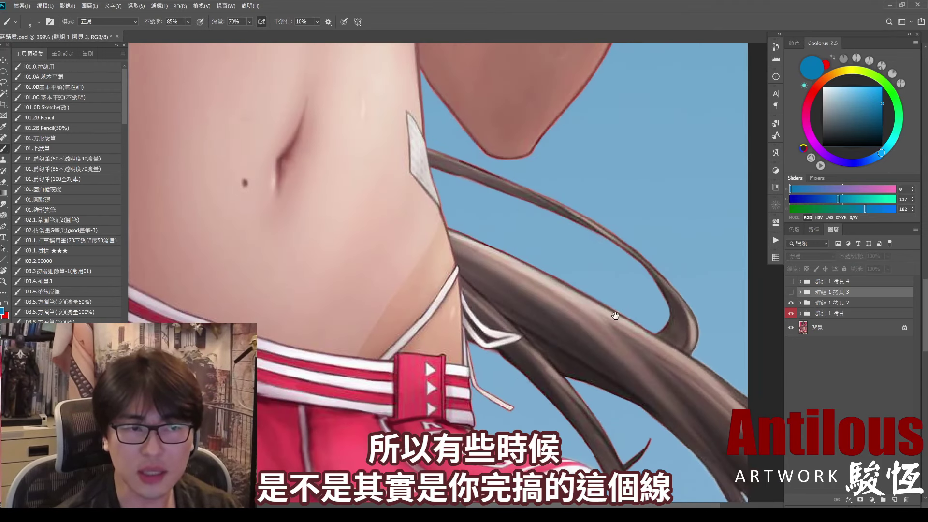
{"action": "left_click", "coordinate": [792, 292]}
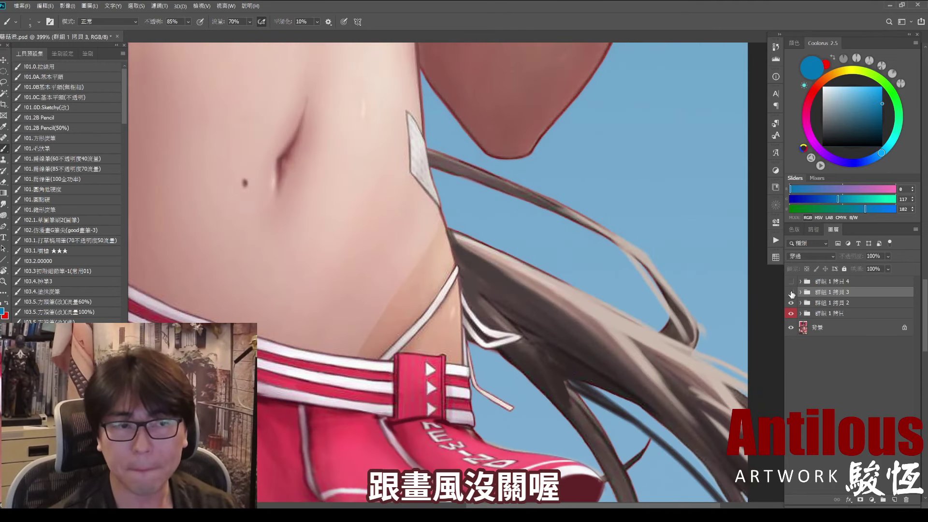
{"action": "left_click", "coordinate": [791, 292]}
{"action": "scroll", "coordinate": [687, 355], "scroll_direction": "down", "scroll_amount": 10}
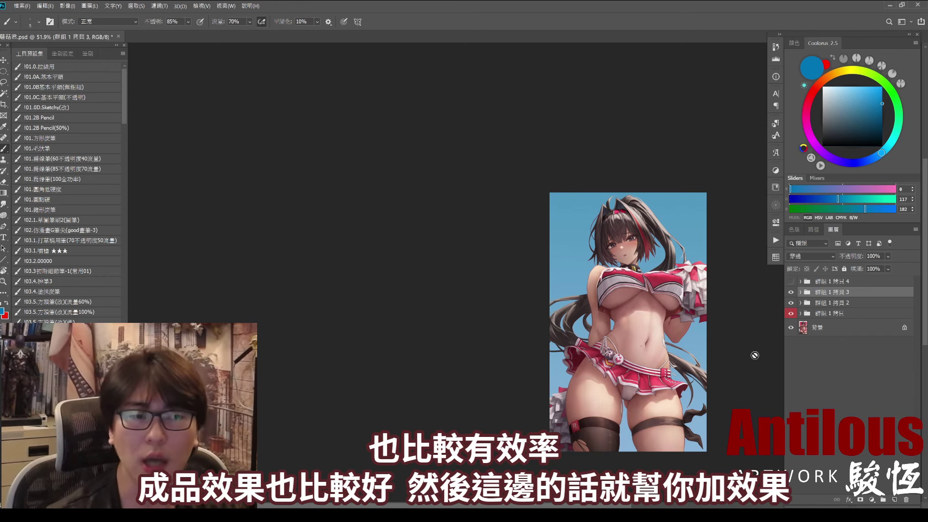
Show and select group 群組 1 拷貝 4 and expand its layers
{"action": "scroll", "coordinate": [660, 319], "scroll_direction": "up", "scroll_amount": 3}
{"action": "left_click", "coordinate": [791, 282]}
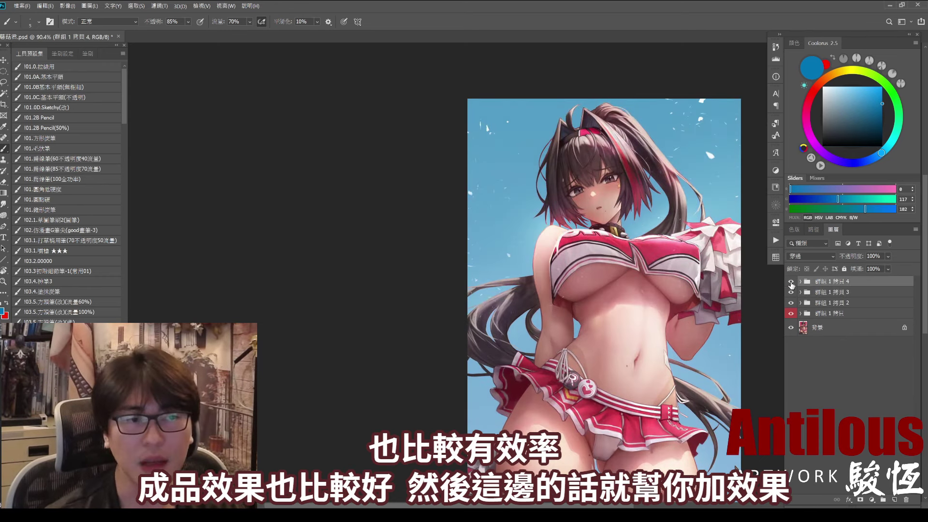
{"action": "left_click", "coordinate": [822, 281]}
{"action": "left_click_drag", "start_coordinate": [693, 357], "coordinate": [685, 329]}
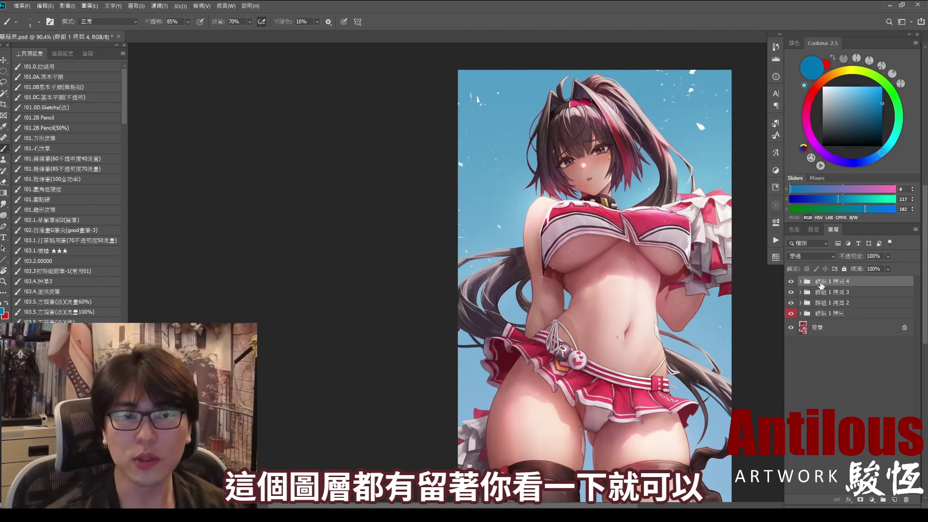
{"action": "left_click", "coordinate": [802, 281]}
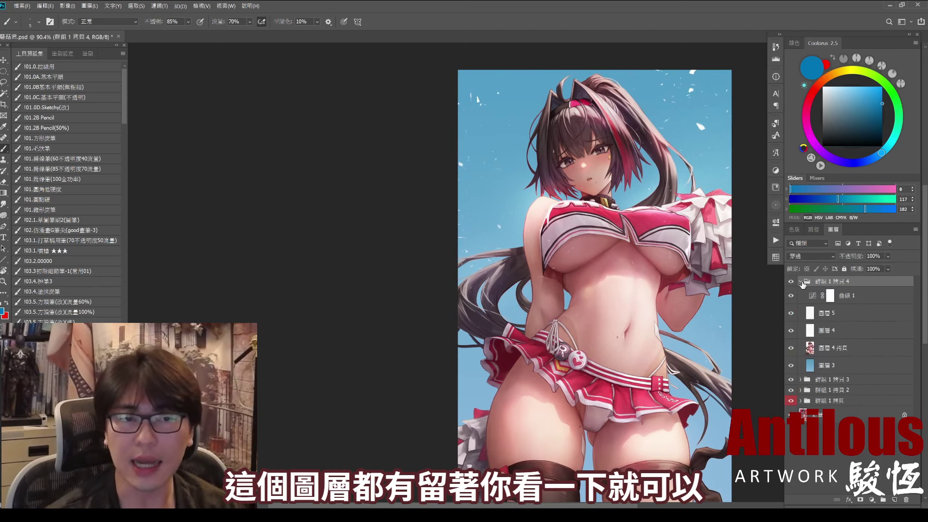
Toggle 曲線 1, 圖層 5 and 圖層 4 off and back on to compare the curve and confetti
{"action": "left_click_drag", "start_coordinate": [791, 296], "coordinate": [793, 332]}
{"action": "left_click", "coordinate": [793, 332]}
{"action": "left_click", "coordinate": [792, 330]}
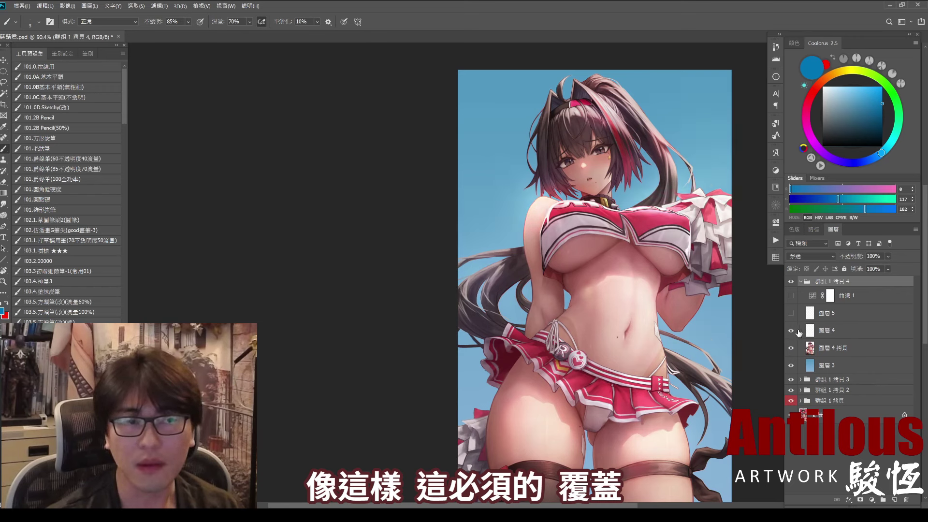
{"action": "left_click", "coordinate": [830, 314]}
{"action": "left_click", "coordinate": [792, 313]}
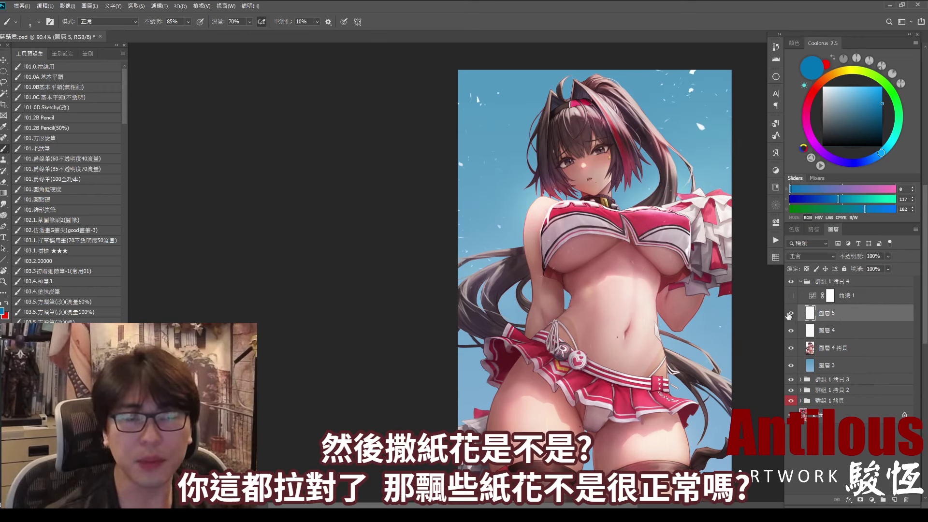
{"action": "left_click", "coordinate": [826, 296]}
{"action": "left_click", "coordinate": [791, 296]}
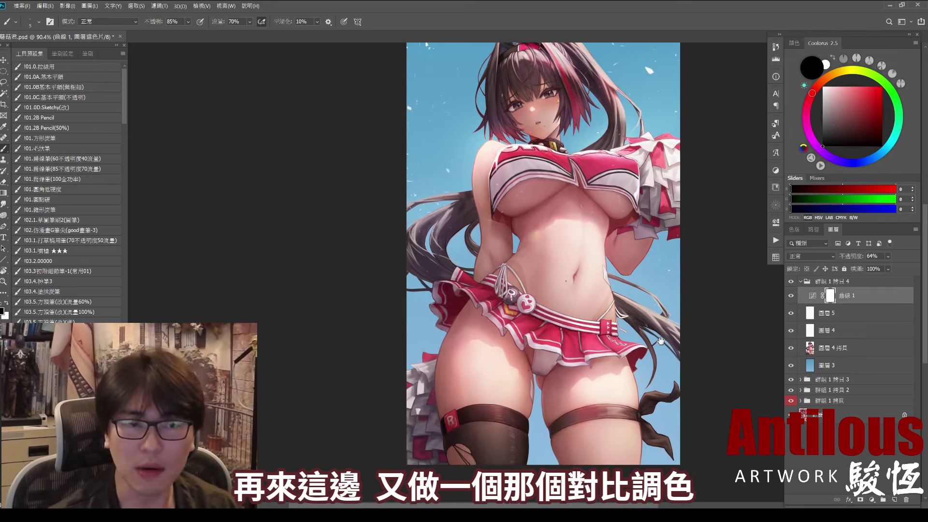
Collapse 群組 1 拷貝 4, hide groups 拷貝 3 and 拷貝 2, and keep 拷貝 4 visible
{"action": "scroll", "coordinate": [714, 379], "scroll_direction": "down", "scroll_amount": 2}
{"action": "left_click", "coordinate": [801, 282]}
{"action": "left_click_drag", "start_coordinate": [792, 292], "coordinate": [792, 302]}
{"action": "left_click", "coordinate": [791, 283]}
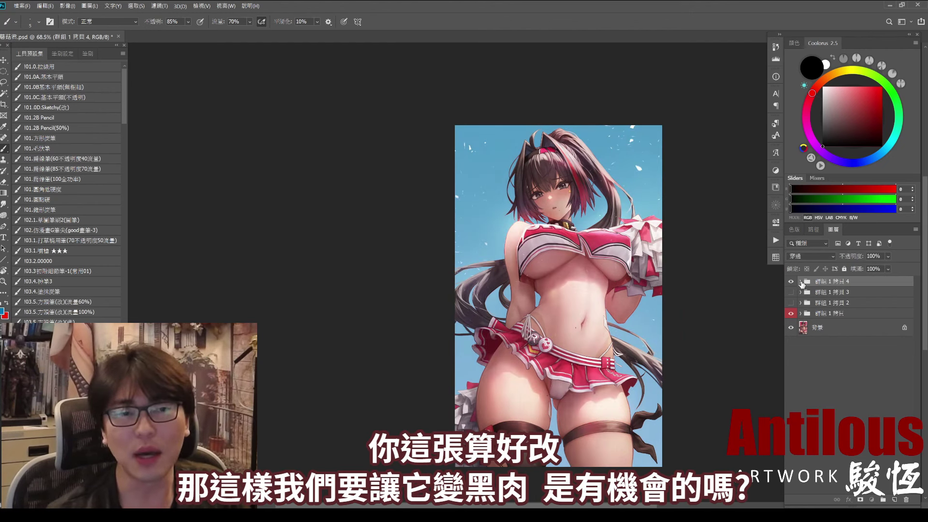
Add a new layer above 圖層 4 拷貝, clipped to the artwork and set to Multiply
{"action": "left_click", "coordinate": [801, 281]}
{"action": "left_click", "coordinate": [831, 349]}
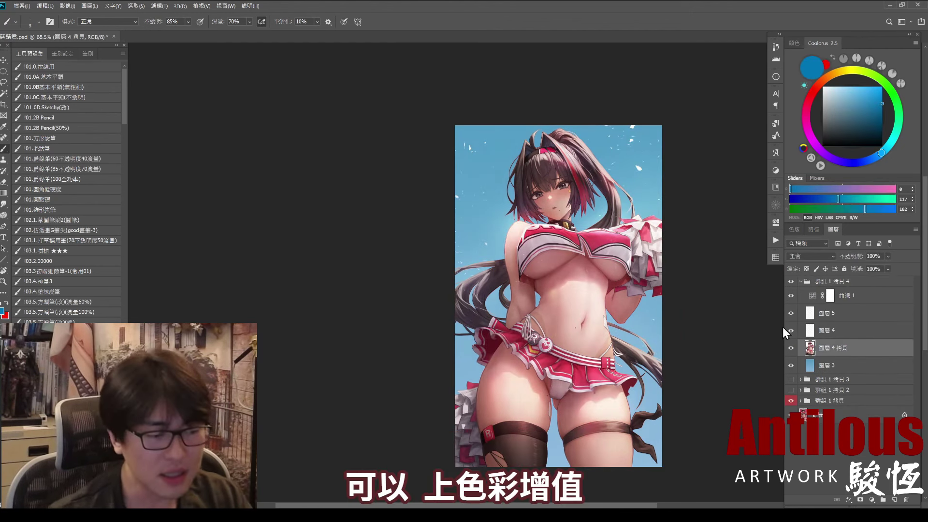
{"action": "key", "text": "ctrl+shift+alt+n"}
{"action": "key", "text": "ctrl+alt+g"}
{"action": "key", "text": "shift+alt+m"}
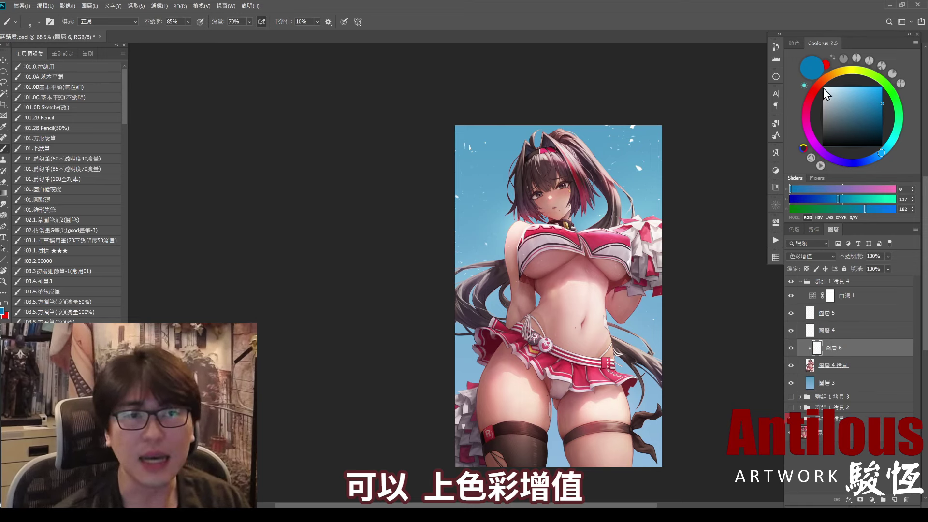
{"action": "key", "text": "x"}
Pick skin tones and paint tanned shading across the belly and chest
{"action": "left_click", "coordinate": [828, 96]}
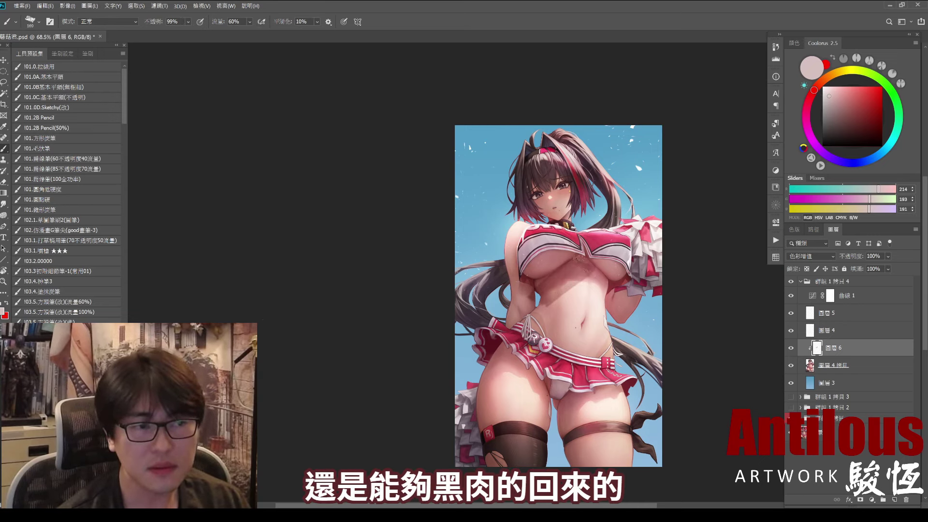
{"action": "left_click", "coordinate": [829, 92]}
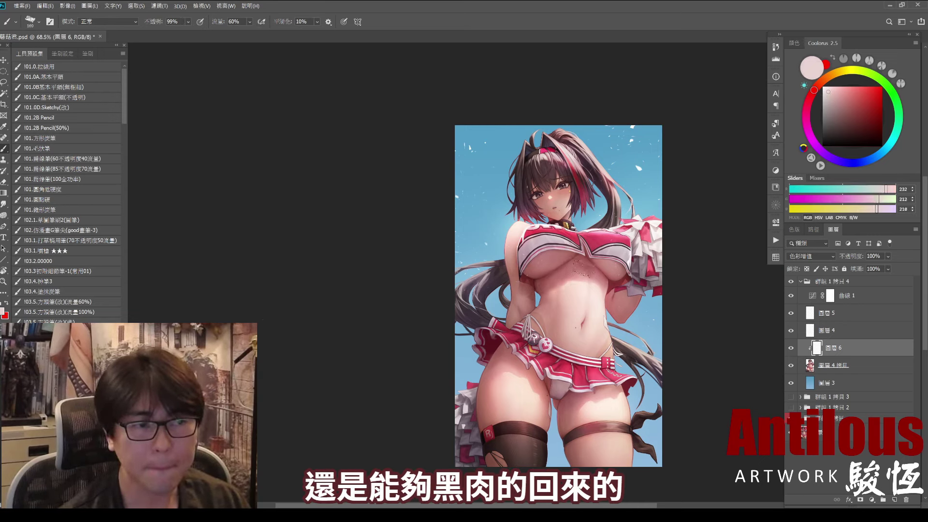
{"action": "mouse_move", "coordinate": [569, 318]}
{"action": "left_mouse_down"}
{"action": "mouse_move", "coordinate": [541, 322]}
{"action": "mouse_move", "coordinate": [561, 338]}
{"action": "mouse_move", "coordinate": [592, 338]}
{"action": "mouse_move", "coordinate": [588, 292]}
{"action": "left_mouse_up"}
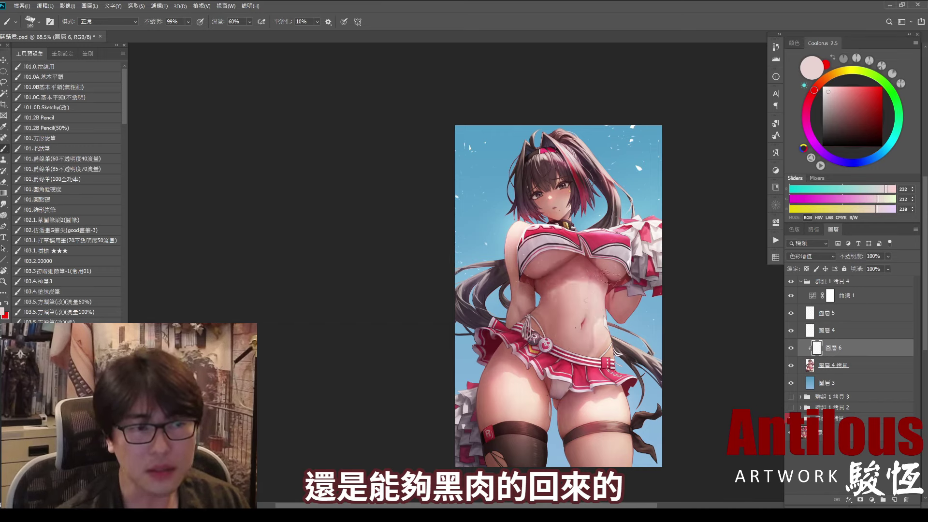
{"action": "left_click", "coordinate": [829, 94]}
{"action": "mouse_move", "coordinate": [599, 275]}
{"action": "left_mouse_down"}
{"action": "mouse_move", "coordinate": [600, 344]}
{"action": "mouse_move", "coordinate": [617, 314]}
{"action": "mouse_move", "coordinate": [612, 261]}
{"action": "mouse_move", "coordinate": [551, 256]}
{"action": "mouse_move", "coordinate": [576, 253]}
{"action": "mouse_move", "coordinate": [634, 301]}
{"action": "left_mouse_up"}
Smooth the skin shading over the hips, thighs, left arm and cheek
{"action": "left_click_drag", "start_coordinate": [515, 367], "coordinate": [503, 411]}
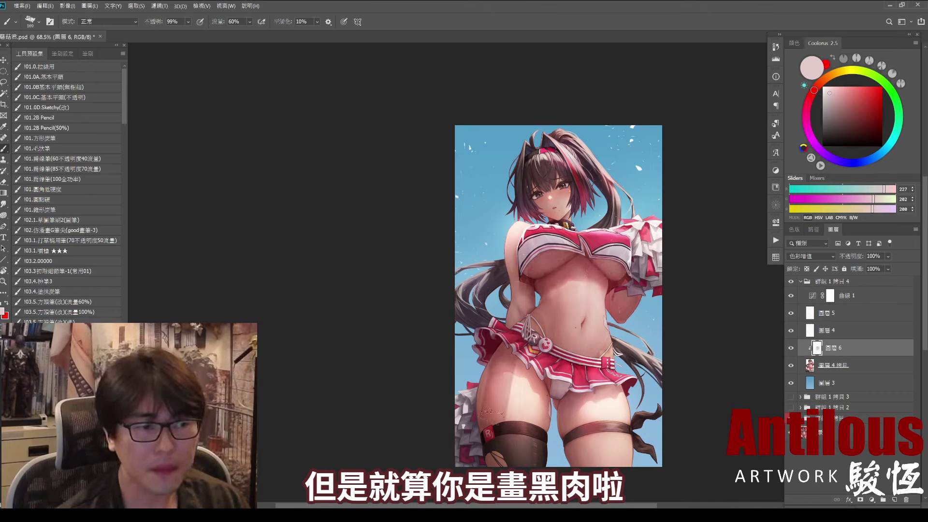
{"action": "left_click_drag", "start_coordinate": [484, 368], "coordinate": [527, 415]}
{"action": "left_click_drag", "start_coordinate": [512, 377], "coordinate": [537, 445]}
{"action": "mouse_move", "coordinate": [551, 386]}
{"action": "left_mouse_down"}
{"action": "mouse_move", "coordinate": [590, 413]}
{"action": "mouse_move", "coordinate": [624, 387]}
{"action": "left_mouse_up"}
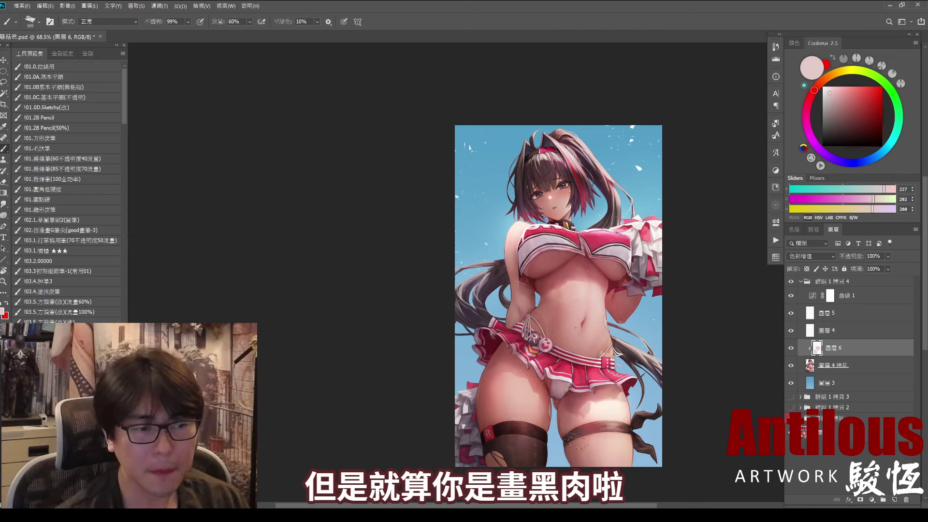
{"action": "mouse_move", "coordinate": [566, 401]}
{"action": "left_mouse_down"}
{"action": "mouse_move", "coordinate": [624, 471]}
{"action": "mouse_move", "coordinate": [568, 436]}
{"action": "left_mouse_up"}
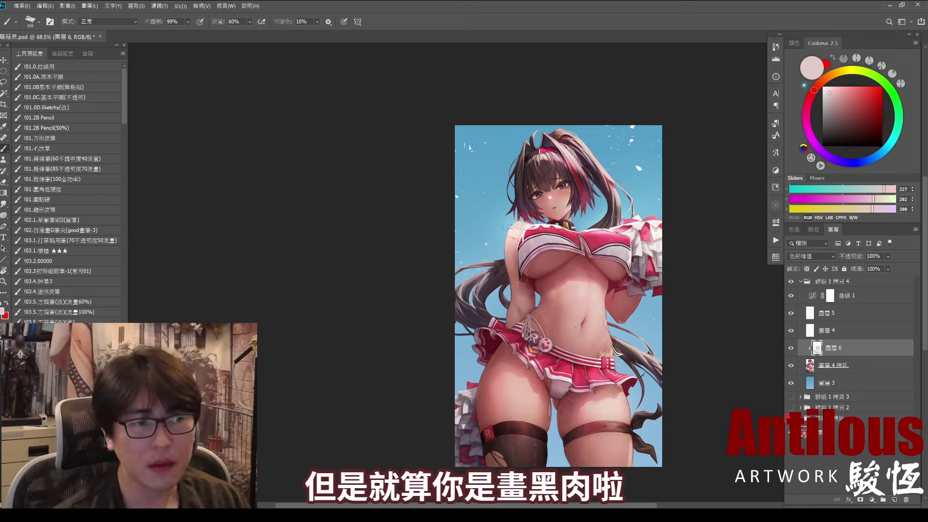
{"action": "left_click_drag", "start_coordinate": [512, 228], "coordinate": [515, 329]}
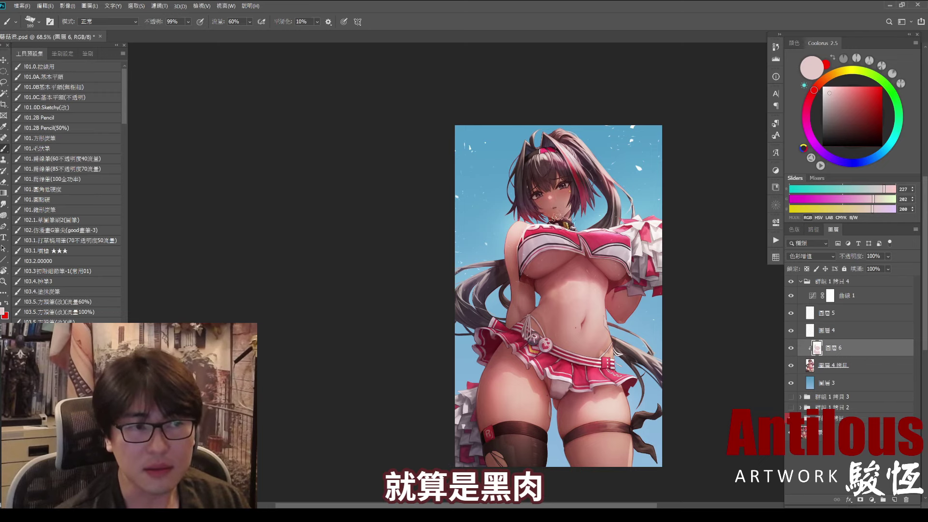
{"action": "left_click_drag", "start_coordinate": [543, 203], "coordinate": [563, 222]}
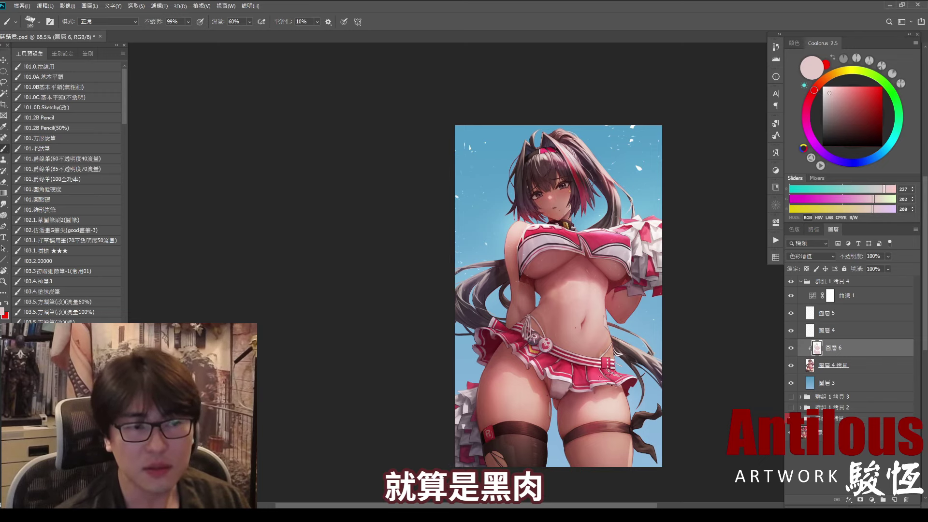
{"action": "scroll", "coordinate": [647, 394], "scroll_direction": "down", "scroll_amount": 2}
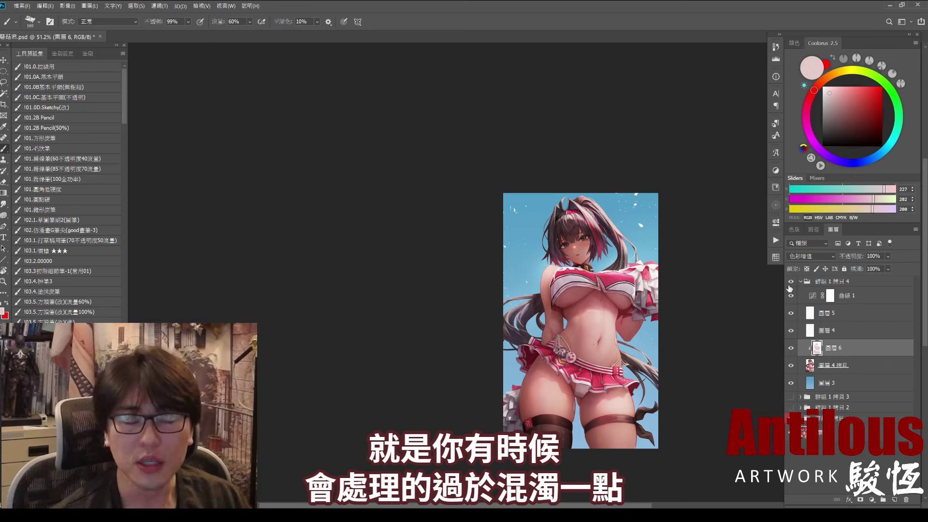
Compare the skin with and without 圖層 6, then try Hue/Saturation lightness -10 and cancel
{"action": "left_click", "coordinate": [791, 282]}
{"action": "left_click", "coordinate": [791, 349]}
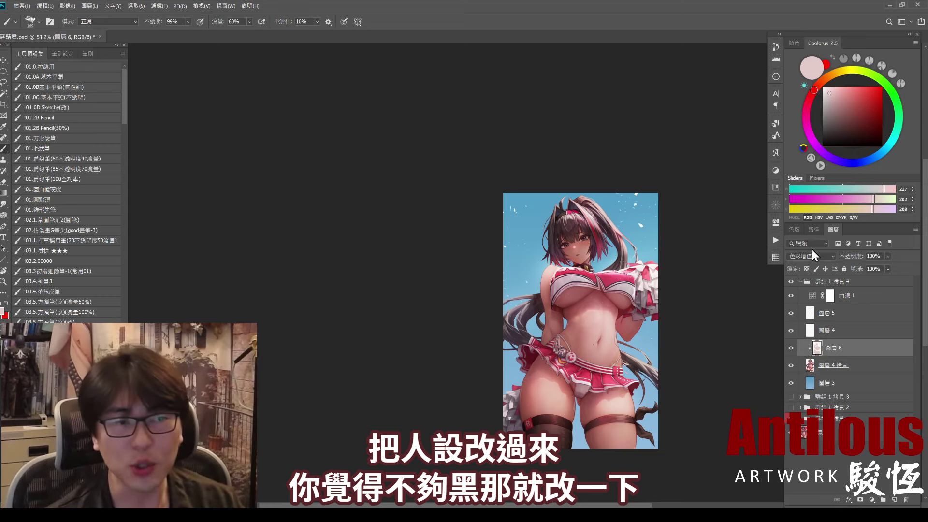
{"action": "key", "text": "ctrl+u"}
{"action": "left_click_drag", "start_coordinate": [731, 180], "coordinate": [728, 182]}
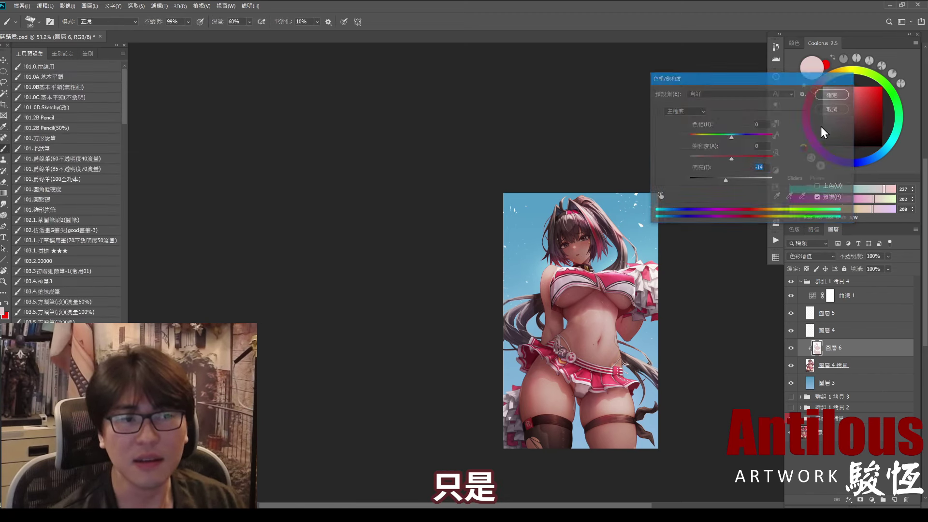
{"action": "left_click", "coordinate": [833, 110]}
Hide tanning layer 圖層 6, collapse 群組 1 拷貝 4, and toggle the group to compare
{"action": "left_click", "coordinate": [791, 348]}
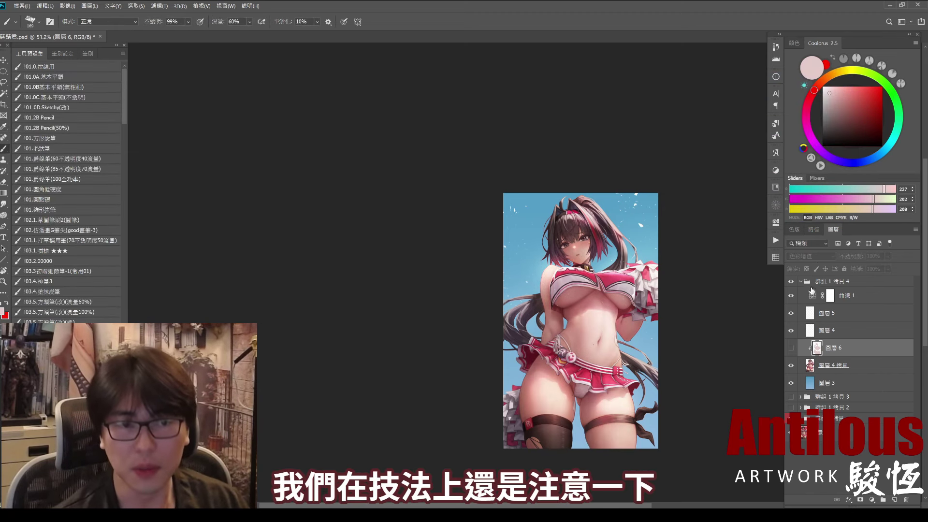
{"action": "left_click", "coordinate": [800, 282]}
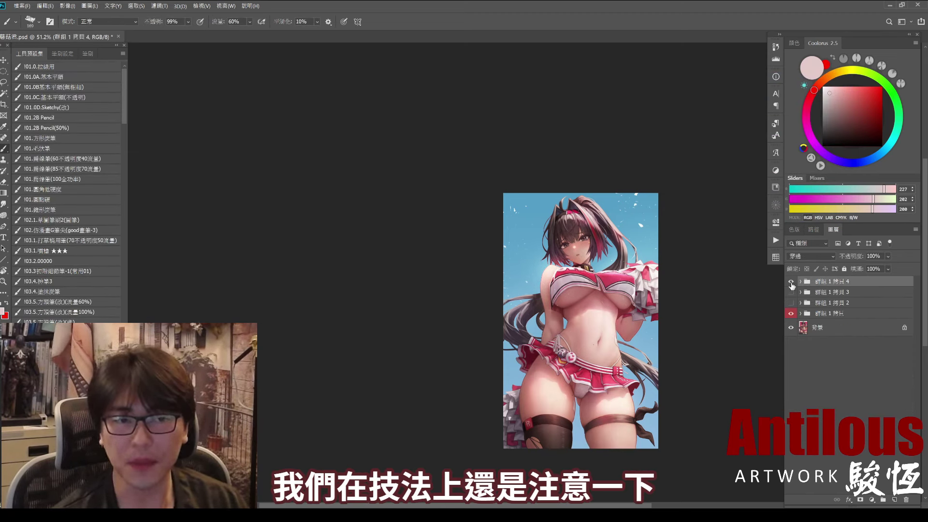
{"action": "left_click", "coordinate": [792, 283]}
{"action": "left_click", "coordinate": [792, 282]}
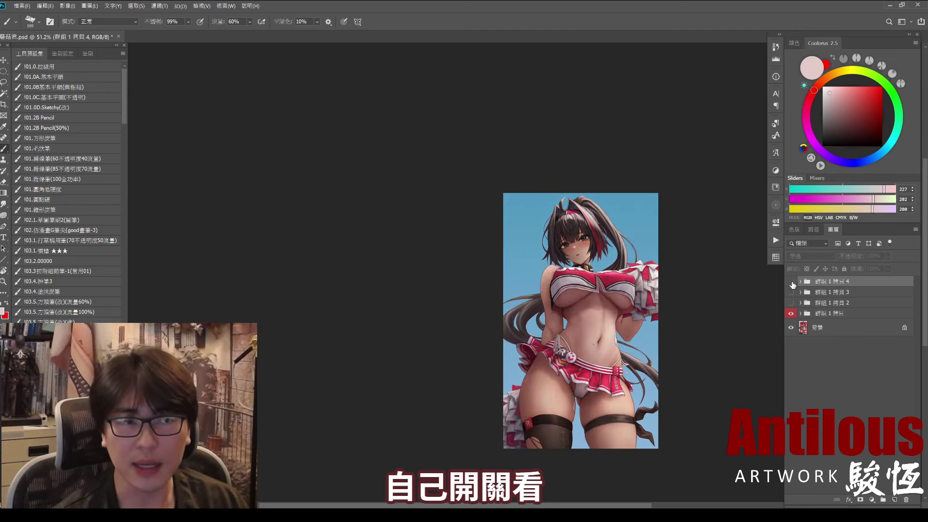
Hide 群組 1 拷貝 4 to view the base art, mark the hips and skirt, then re-show it
{"action": "left_click", "coordinate": [792, 282]}
{"action": "left_click", "coordinate": [795, 281]}
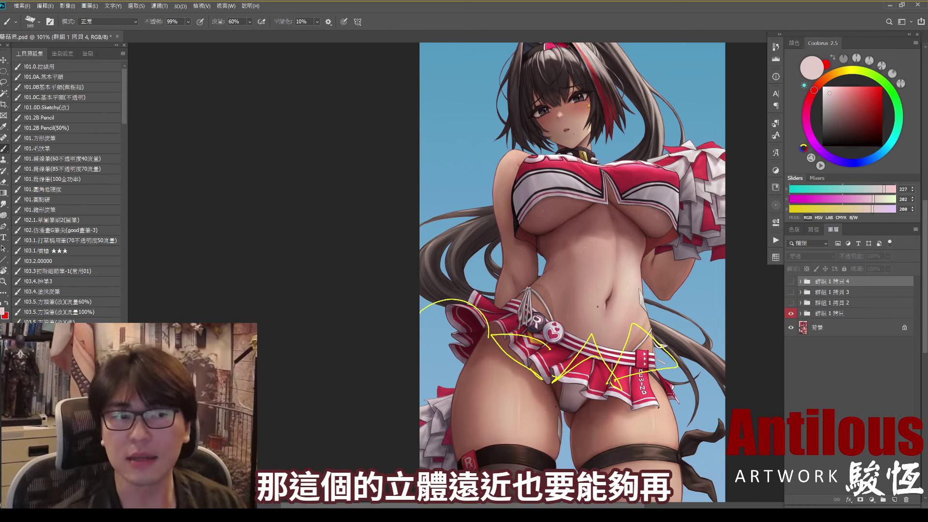
{"action": "left_click_drag", "start_coordinate": [607, 232], "coordinate": [614, 217]}
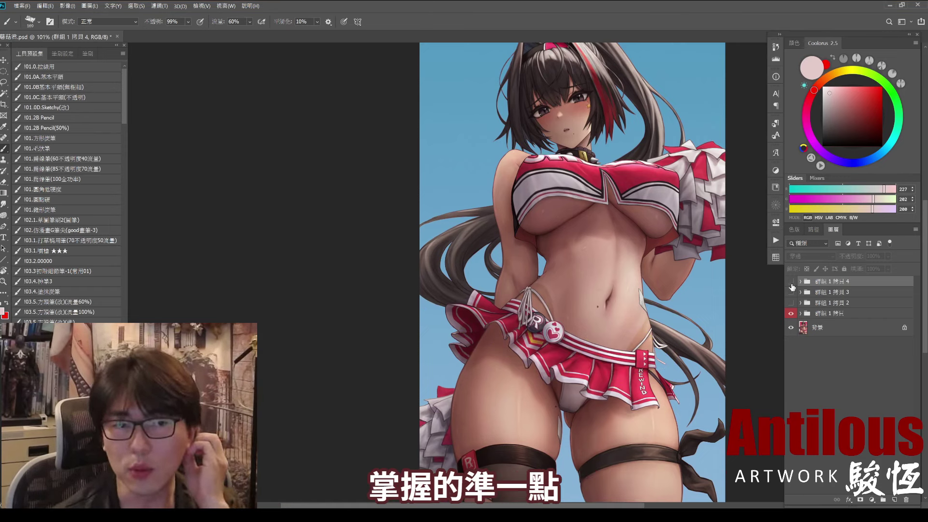
{"action": "left_click", "coordinate": [791, 284]}
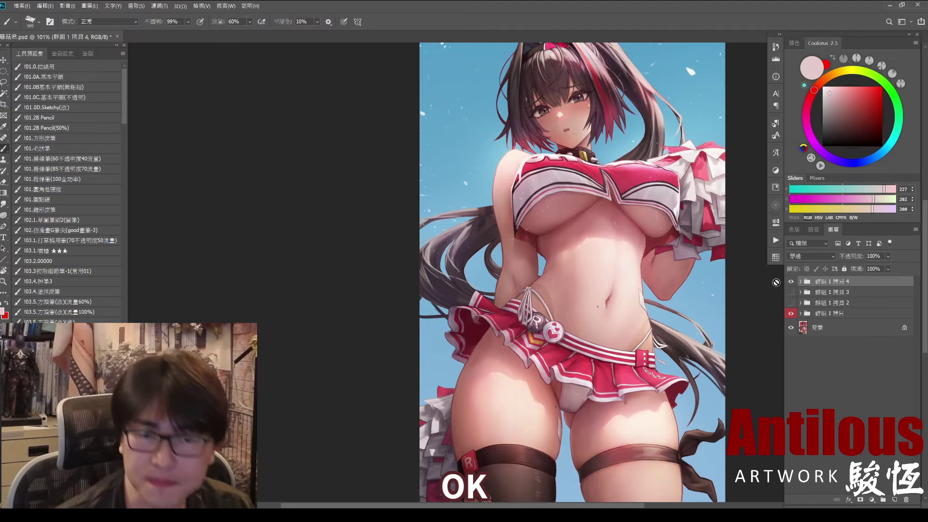